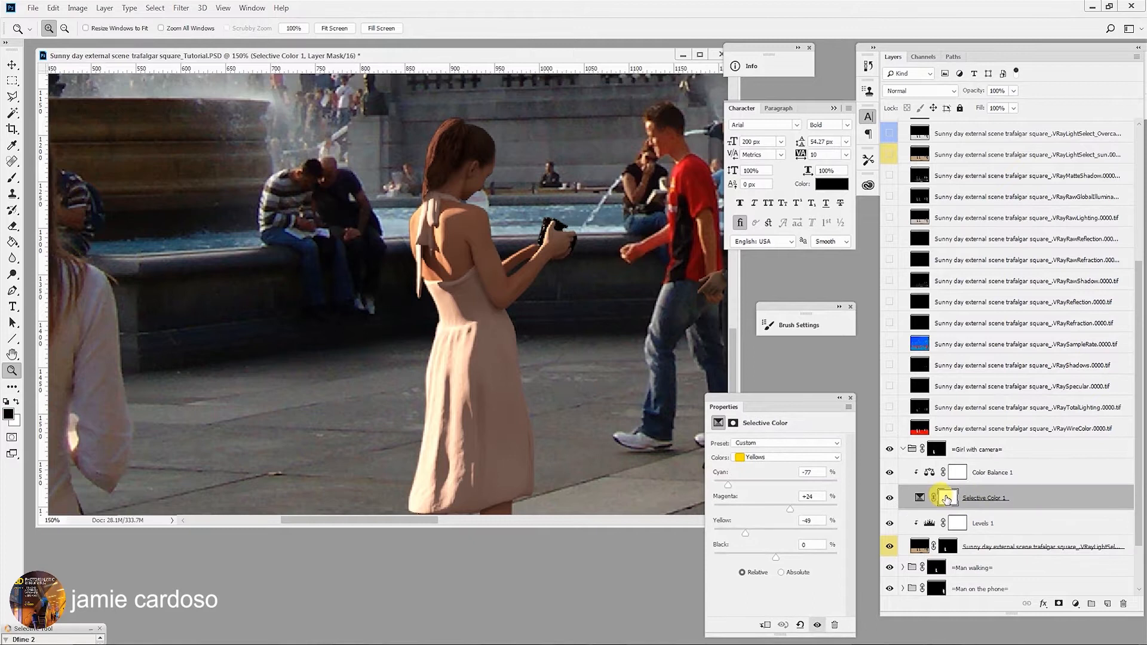
# - Paint on the Selective Color 1 layer mask with the brush over the girl's back
pyautogui.click(946, 498)
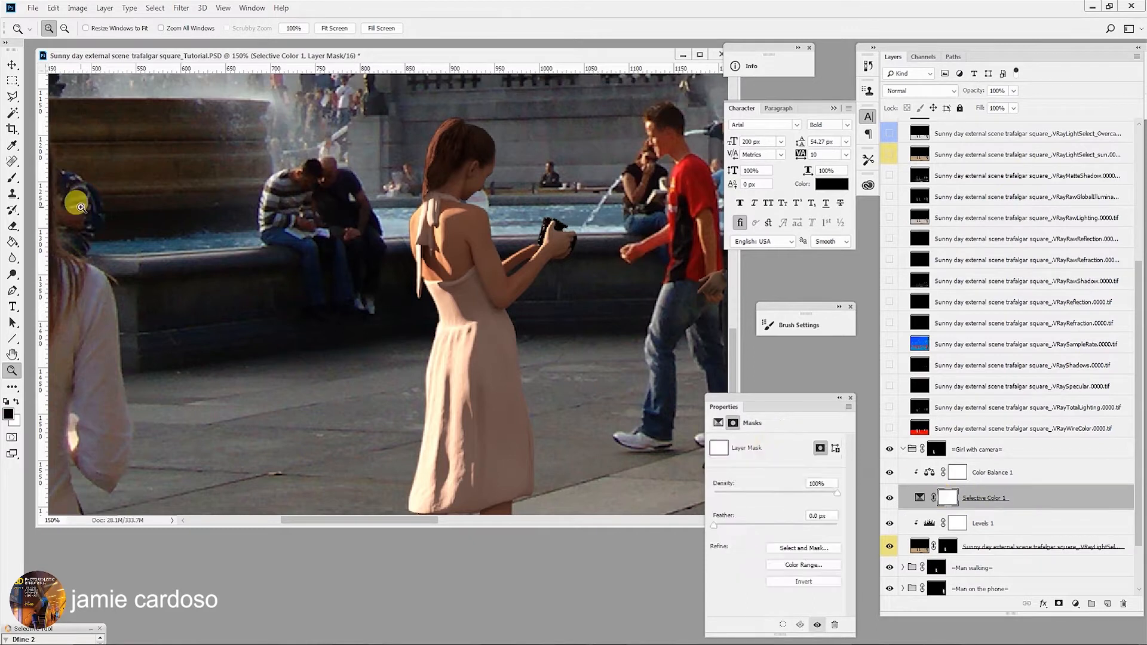
pyautogui.click(10, 178)
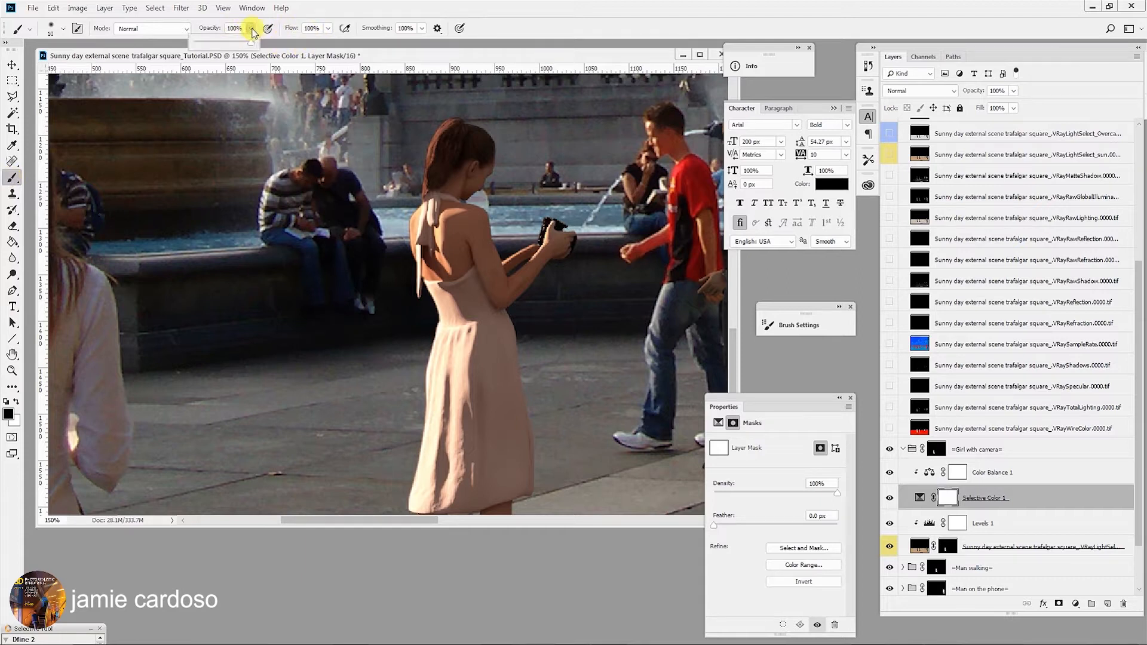
pyautogui.moveTo(463, 288); pyautogui.dragTo(459, 300)
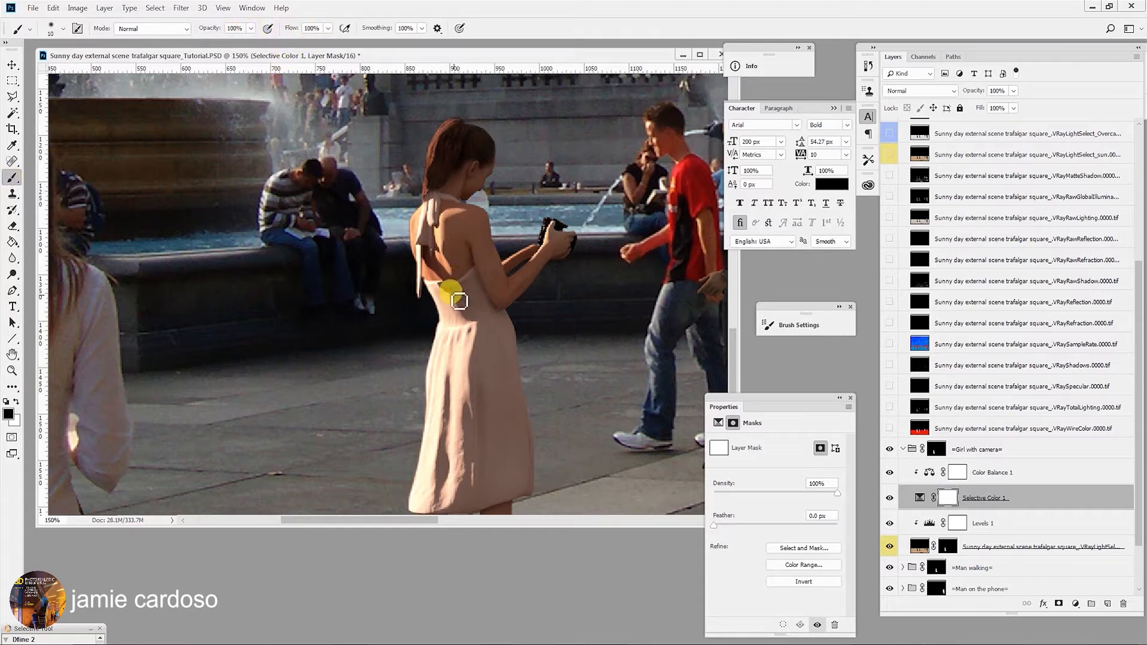
# - Resize the brush to about 45 px and paint the mask over the side of the dress
pyautogui.press(']')
pyautogui.press(']')
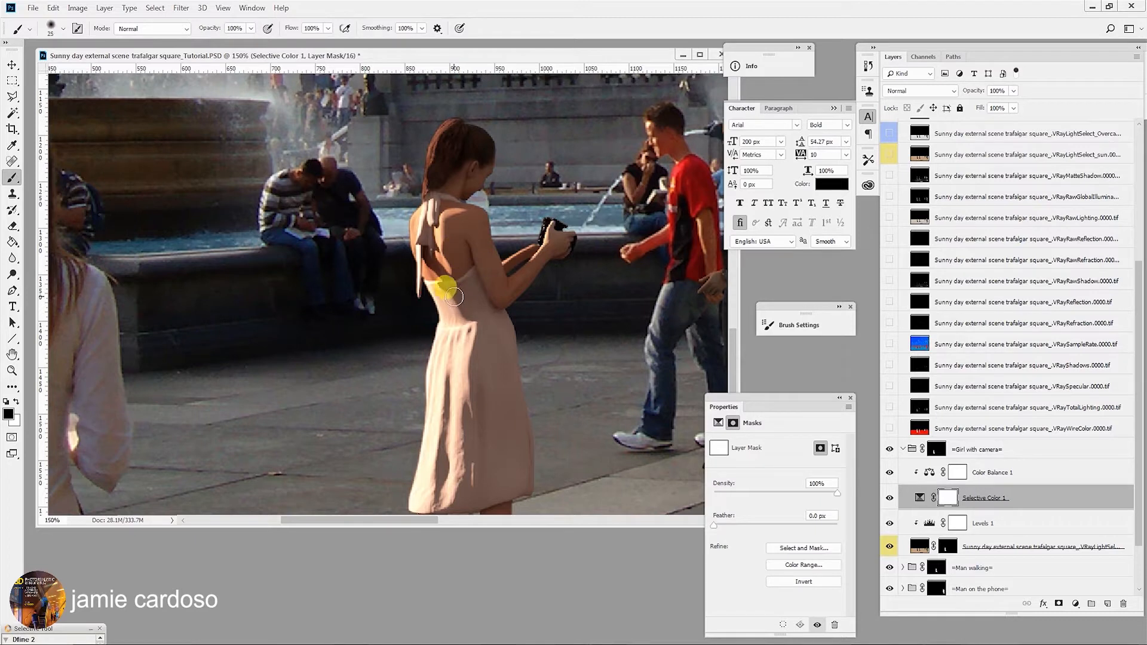
pyautogui.click(63, 30)
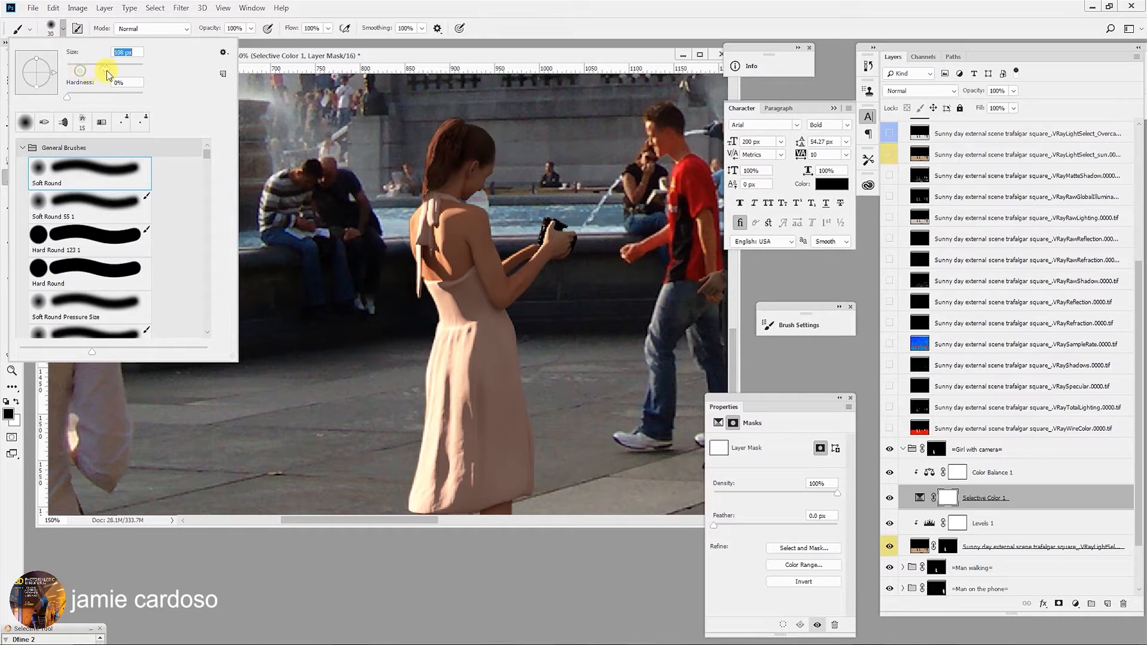
pyautogui.click(388, 5)
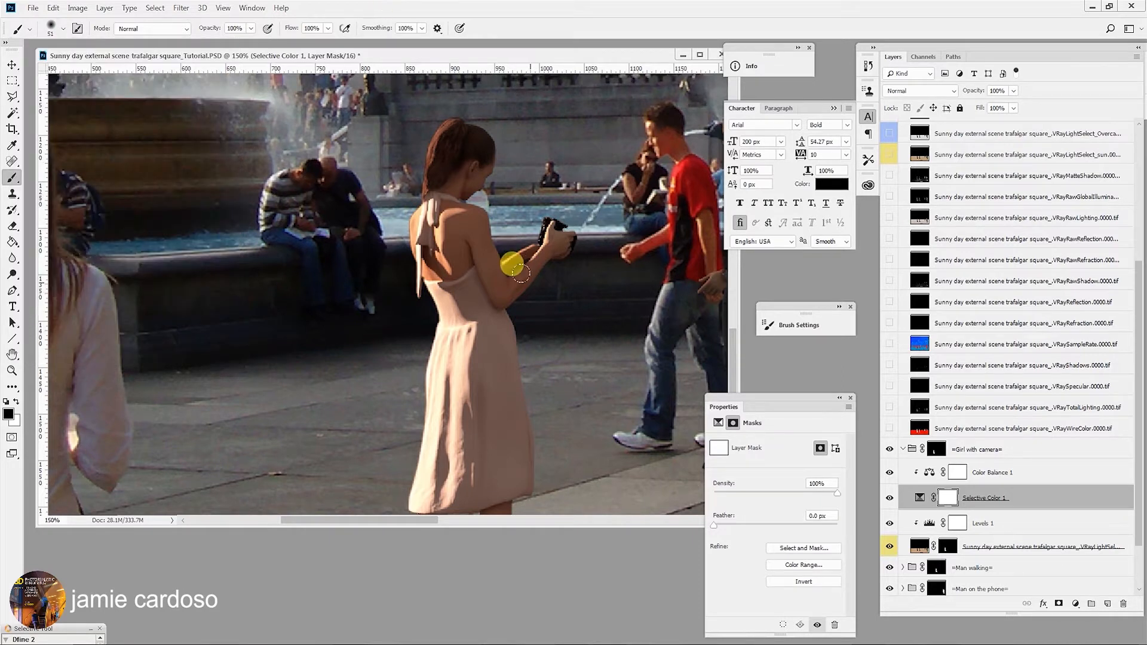
pyautogui.press('[')
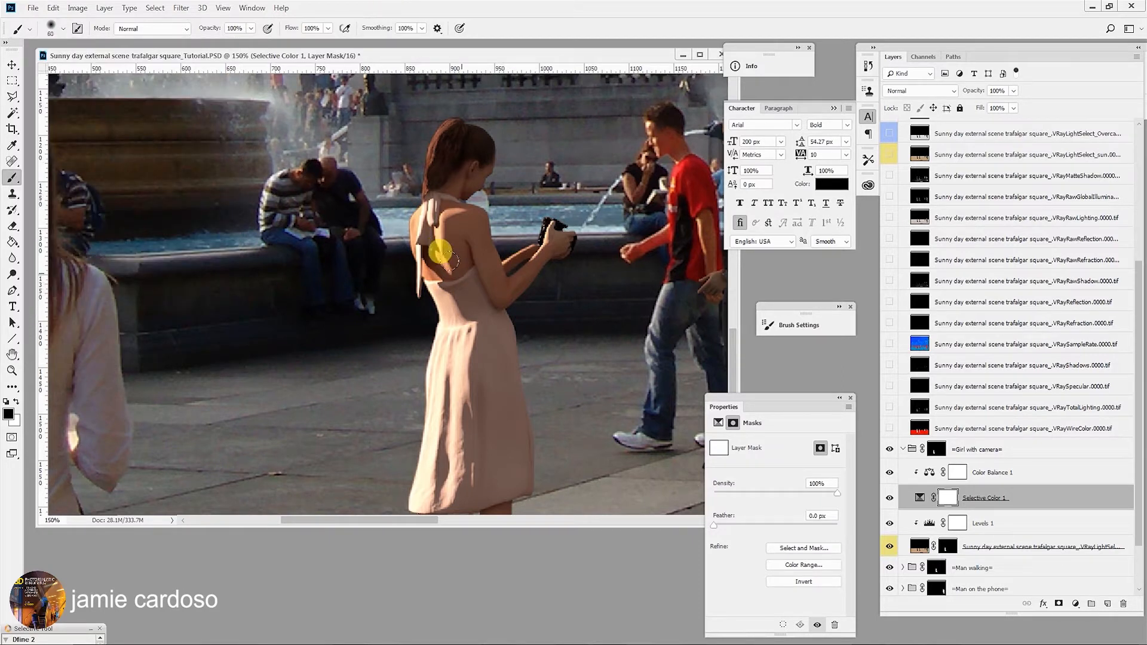
pyautogui.press('[')
pyautogui.press('[')
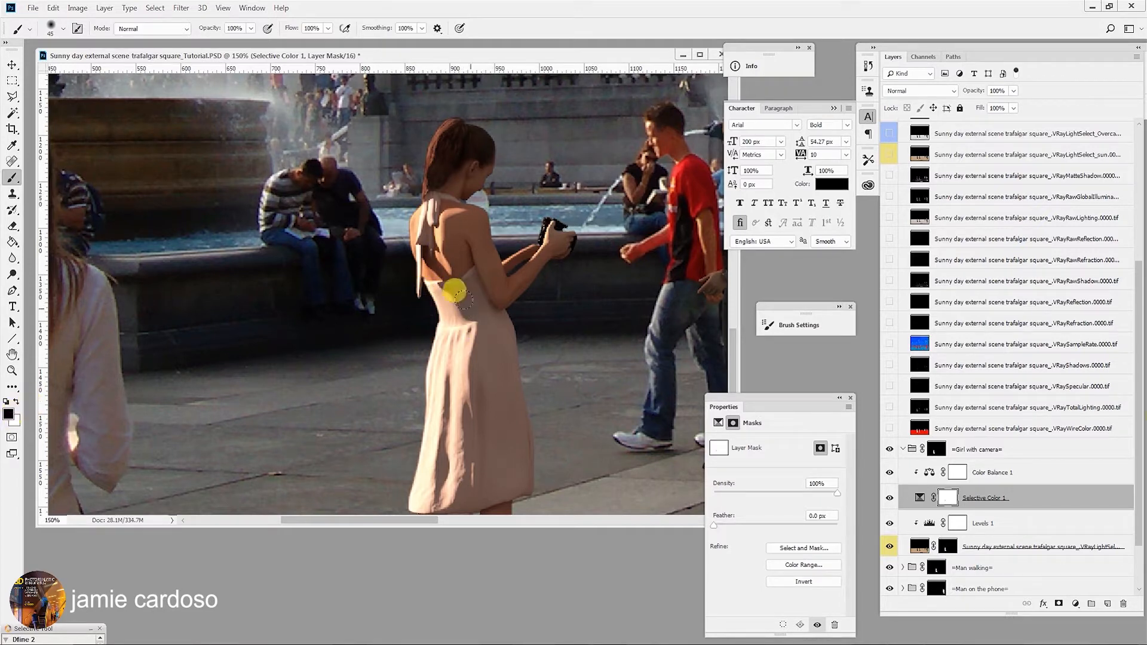
pyautogui.moveTo(478, 336)
pyautogui.mouseDown()
pyautogui.moveTo(431, 287)
pyautogui.moveTo(445, 357)
pyautogui.moveTo(443, 328)
pyautogui.mouseUp()
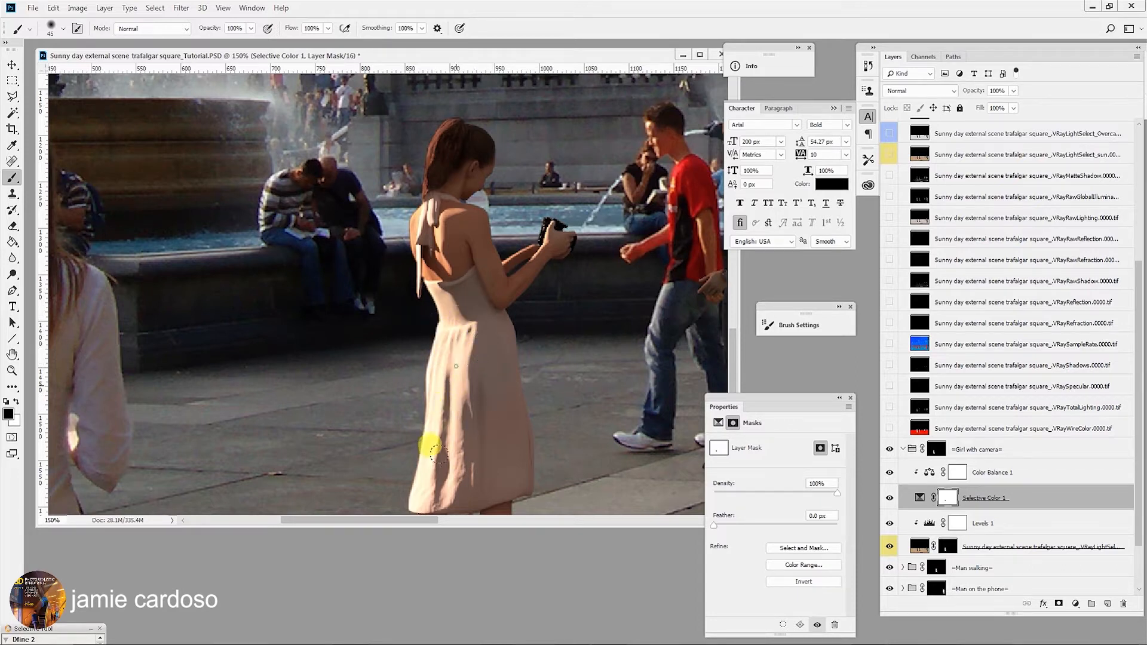
# - Shrink the brush to about 15 px and paint the mask over the girl's feet and shoes
pyautogui.scroll(-3, 440, 384)
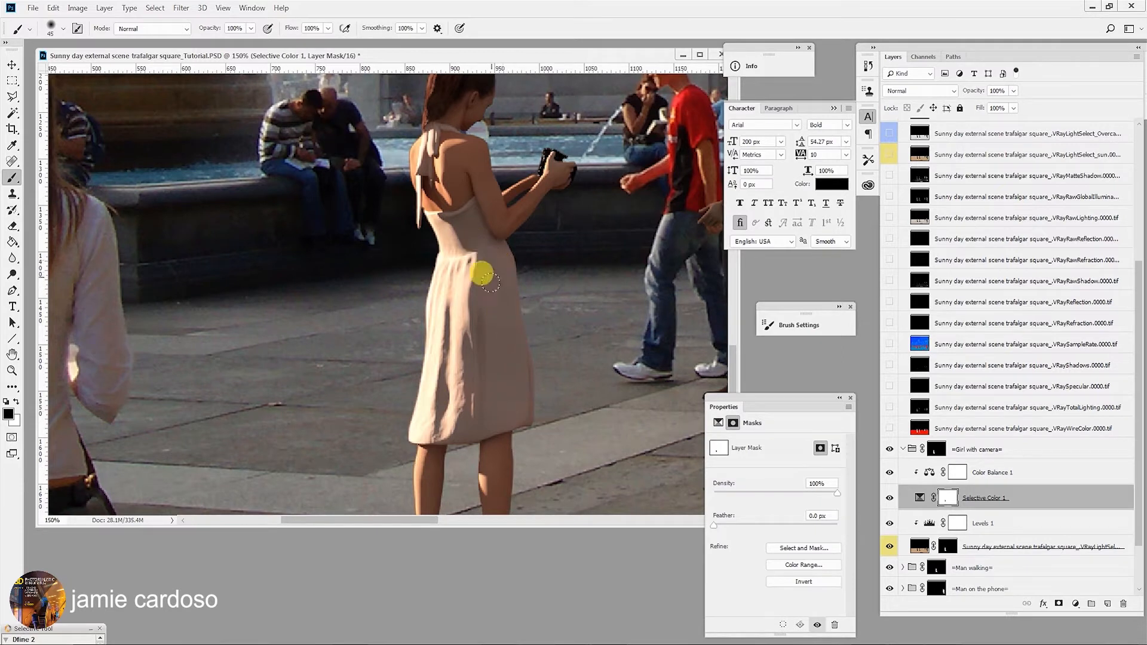
pyautogui.scroll(-3, 450, 373)
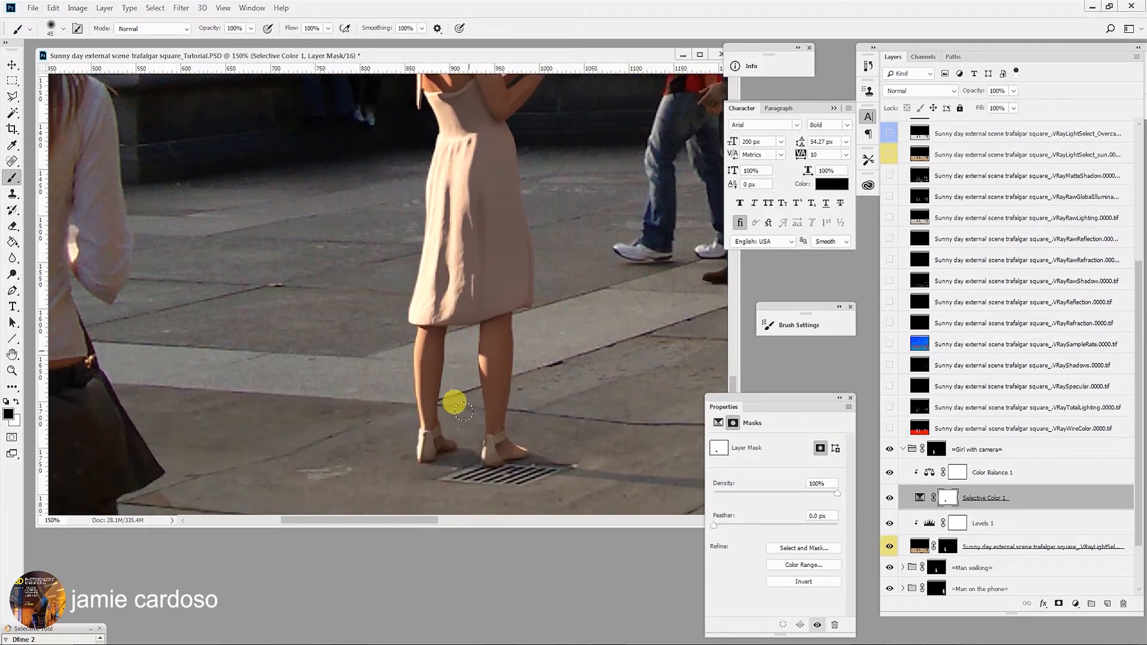
pyautogui.press('[')
pyautogui.press('[')
pyautogui.moveTo(427, 444)
pyautogui.mouseDown()
pyautogui.moveTo(421, 435)
pyautogui.moveTo(440, 426)
pyautogui.mouseUp()
pyautogui.press('[')
pyautogui.click(424, 425)
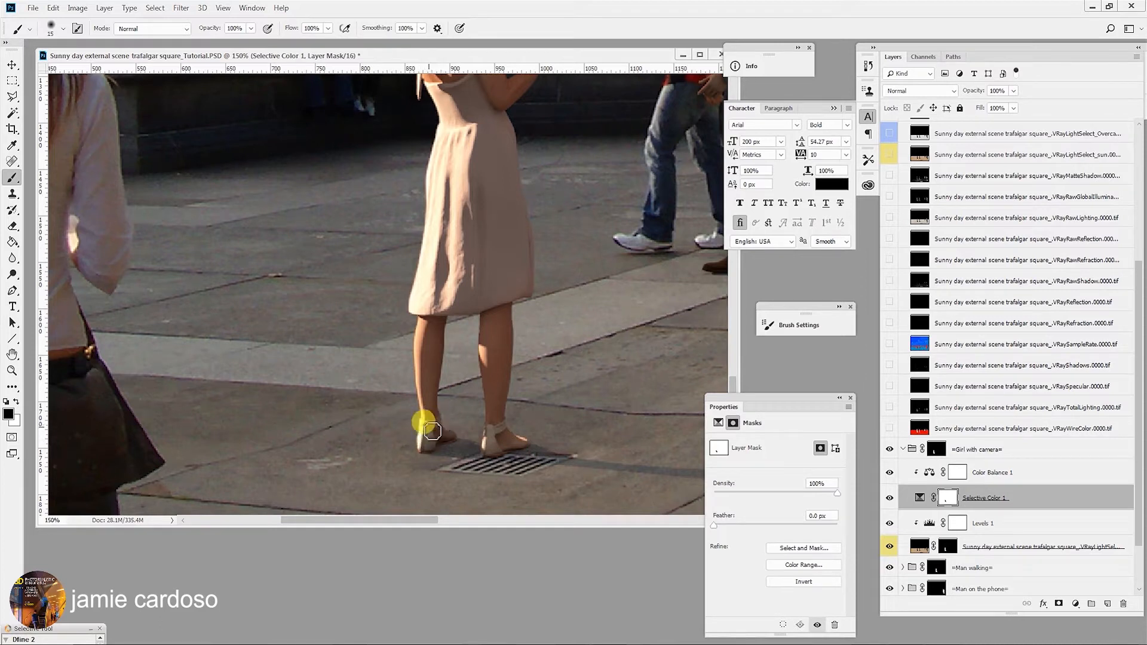
pyautogui.click(423, 426)
pyautogui.moveTo(488, 431)
pyautogui.mouseDown()
pyautogui.moveTo(503, 429)
pyautogui.moveTo(490, 434)
pyautogui.moveTo(499, 453)
pyautogui.moveTo(491, 439)
pyautogui.mouseUp()
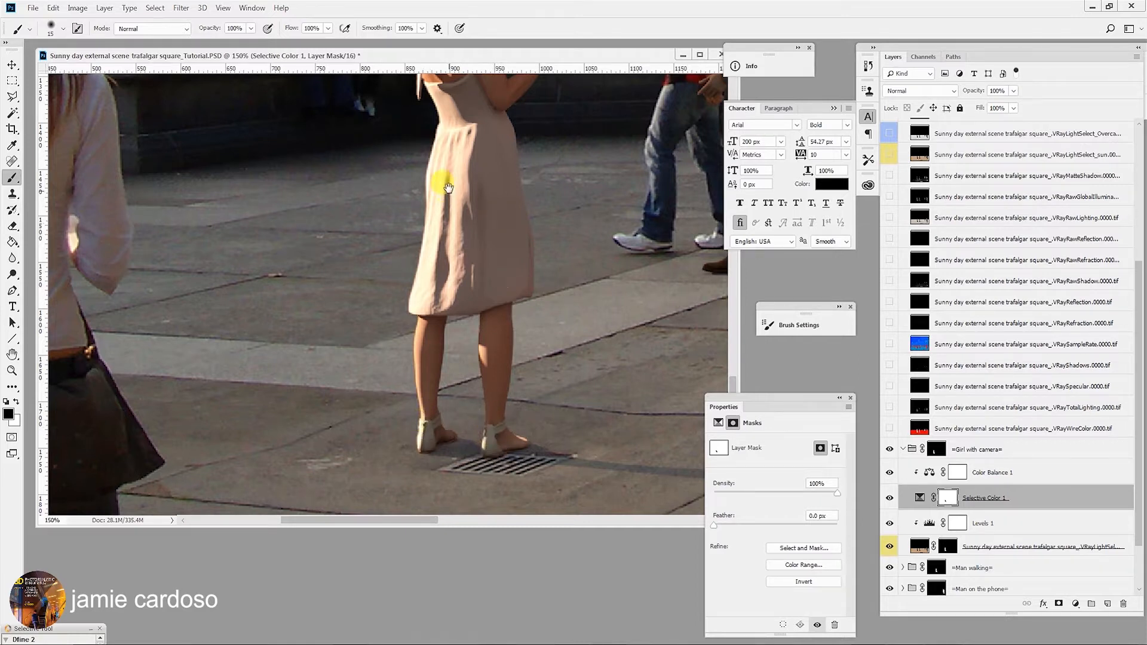
# - Preview the Selective Color 1 mask as a colored overlay over the girl, then hide the overlay
pyautogui.scroll(3, 445, 188)
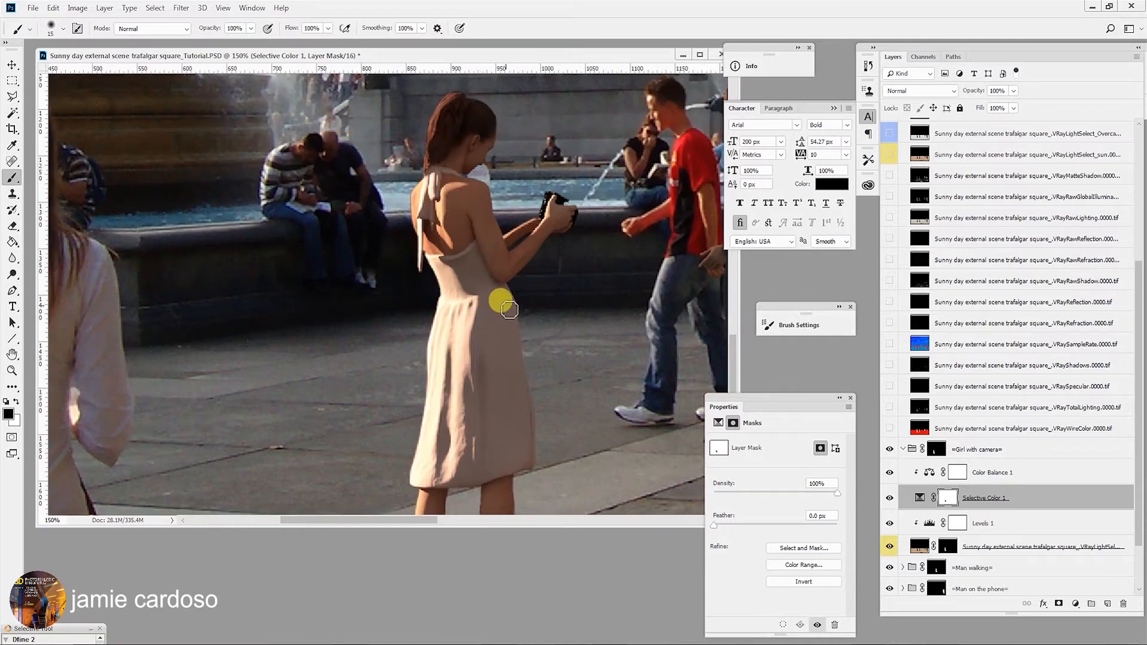
pyautogui.press('x')
pyautogui.press('\\')
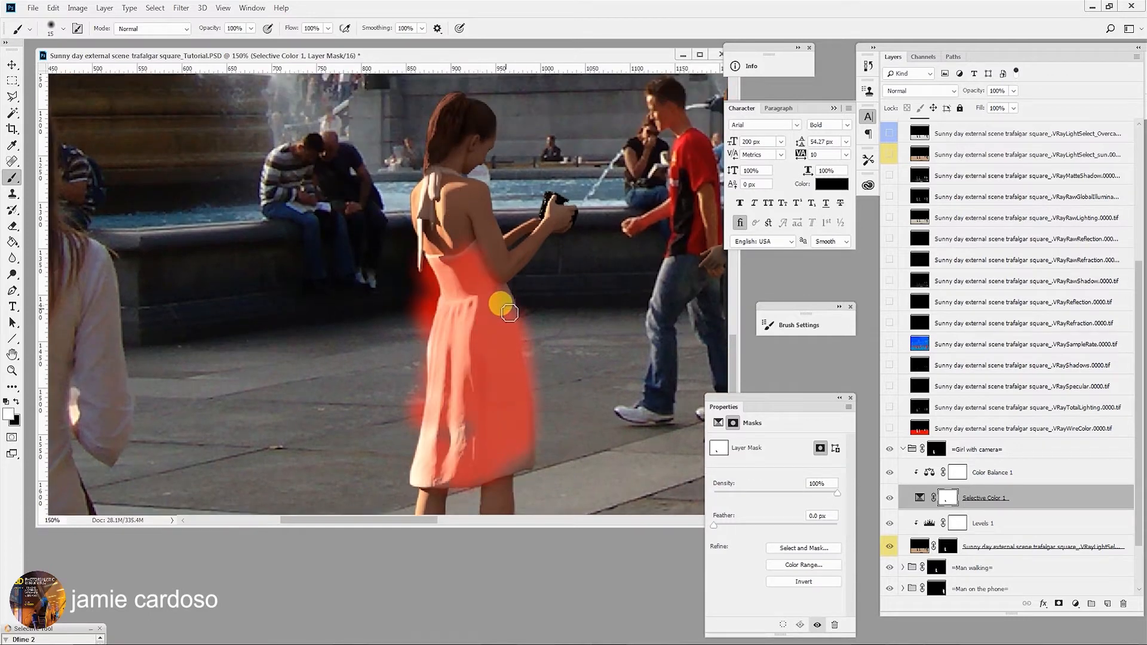
pyautogui.press('\\')
pyautogui.press('x')
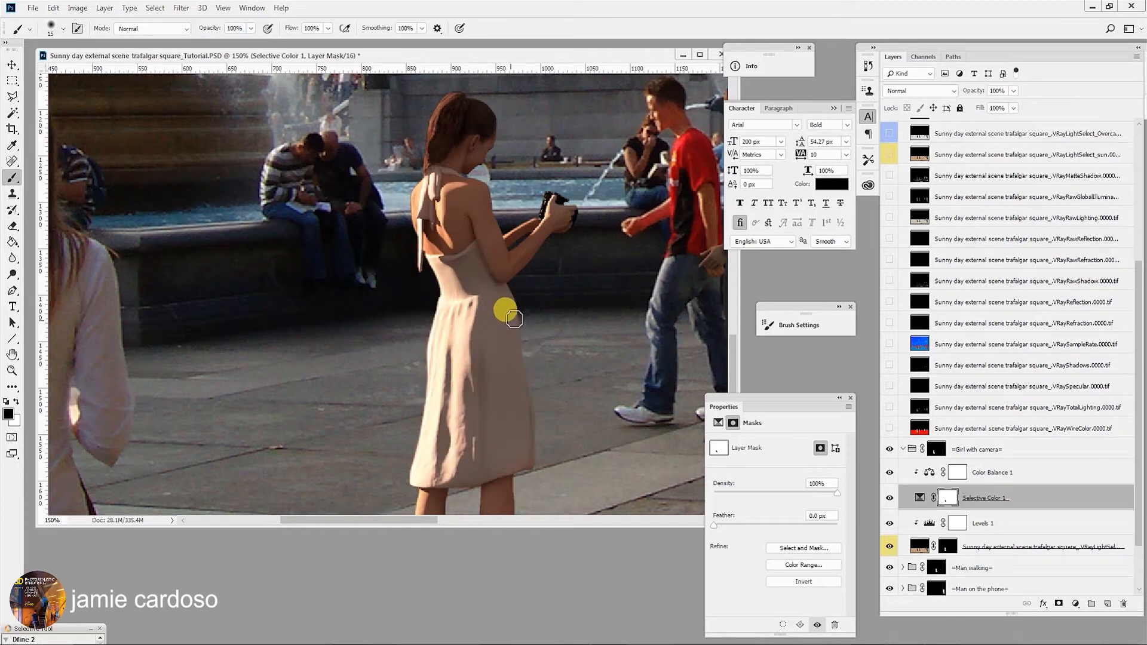
# - Zoom in on the camera and paint the mask over the girl's hands and camera
pyautogui.moveTo(461, 122); pyautogui.dragTo(458, 281)
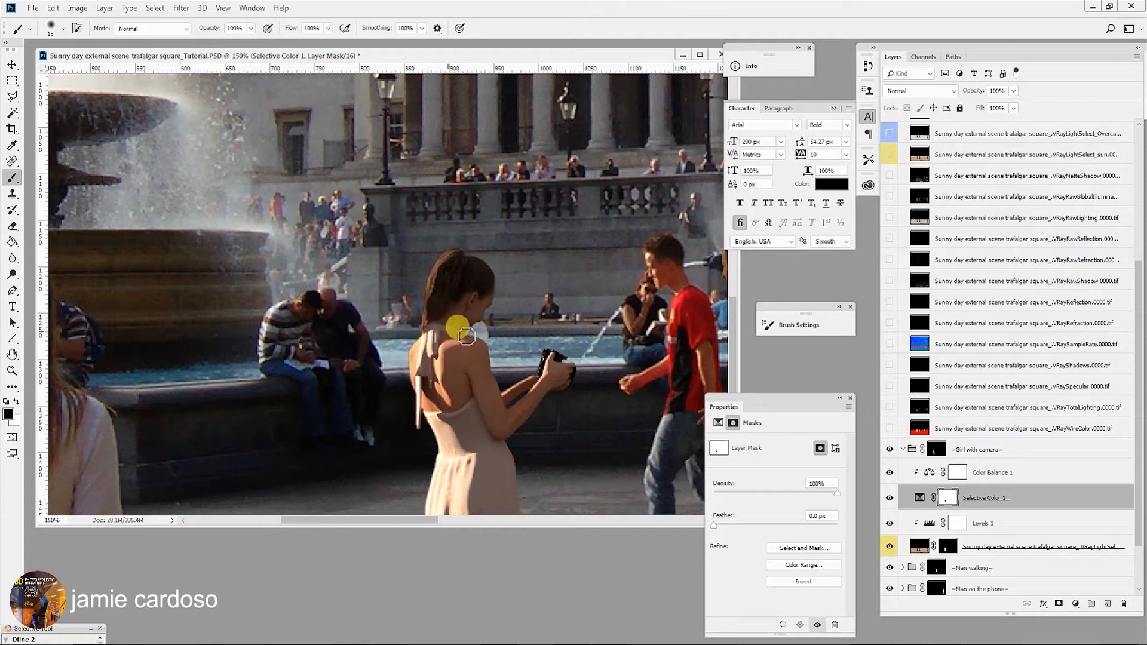
pyautogui.press('z')
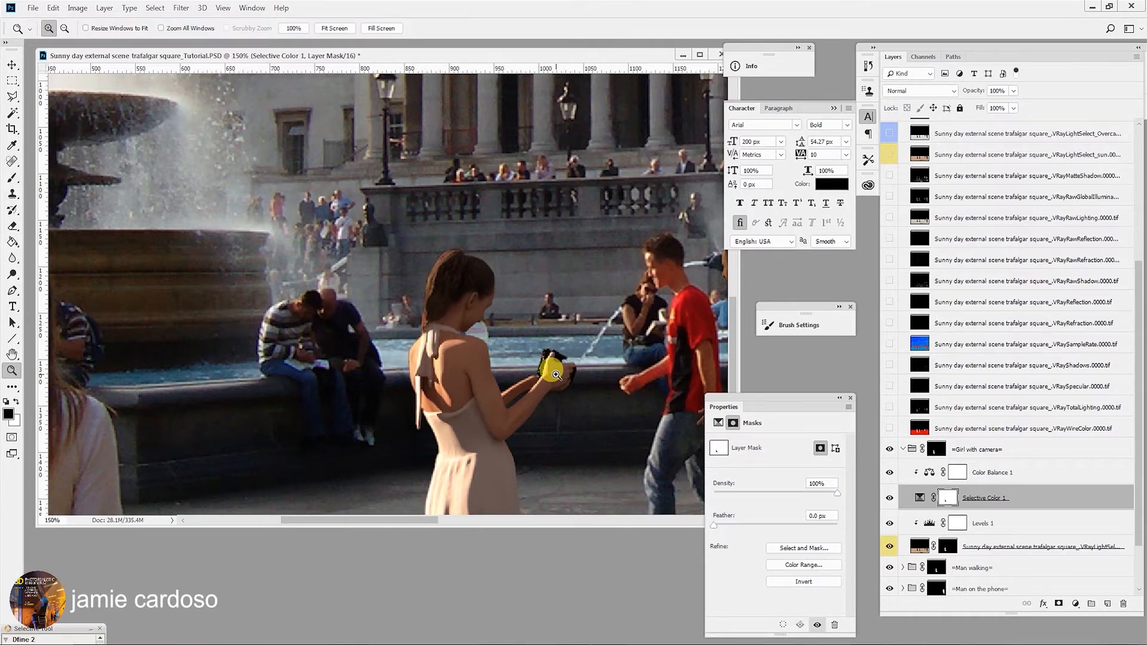
pyautogui.click(555, 375)
pyautogui.click(13, 181)
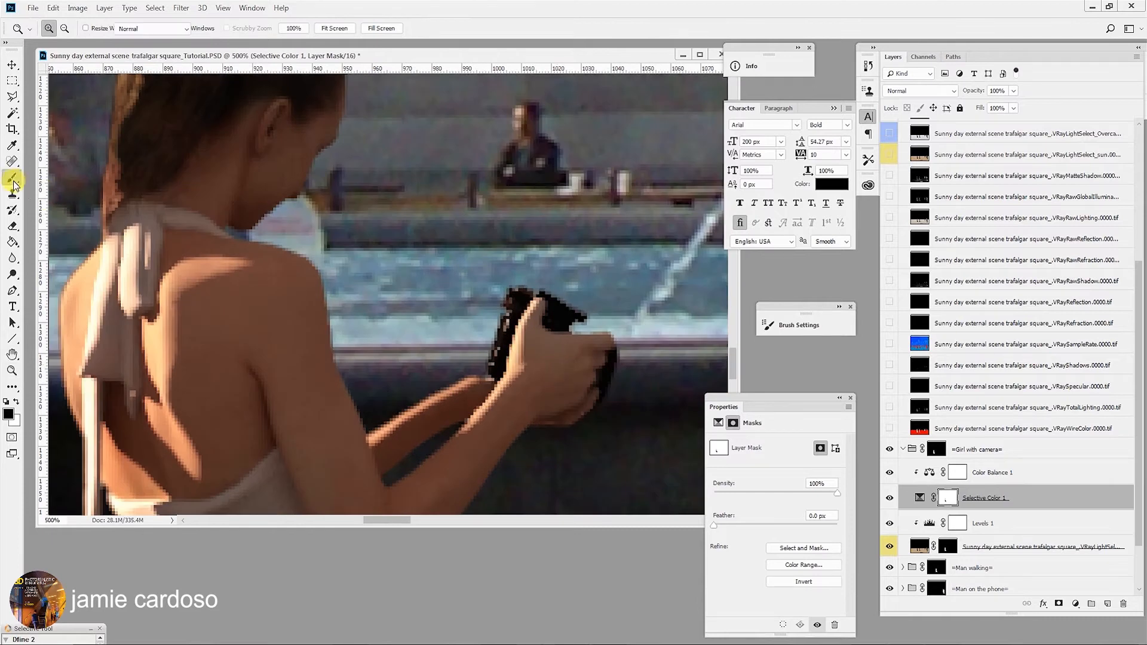
pyautogui.moveTo(520, 303)
pyautogui.mouseDown()
pyautogui.moveTo(516, 294)
pyautogui.moveTo(484, 335)
pyautogui.moveTo(495, 369)
pyautogui.moveTo(534, 314)
pyautogui.moveTo(589, 323)
pyautogui.moveTo(615, 362)
pyautogui.mouseUp()
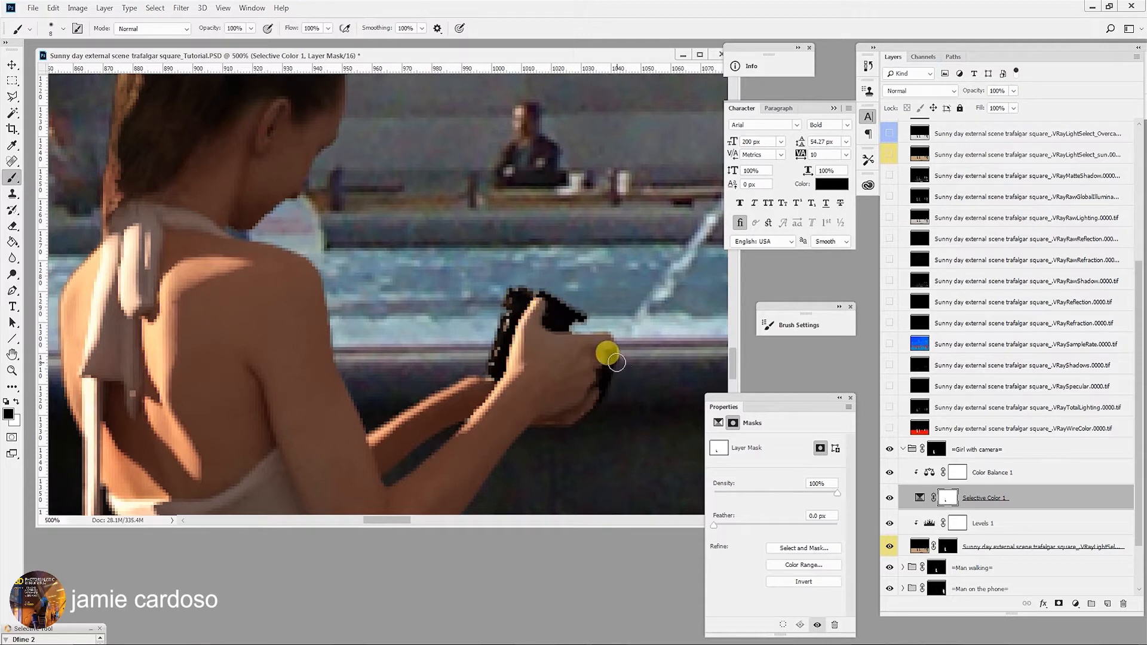
# - Examine the girl and surrounding figures at several zoom levels
pyautogui.press('z')
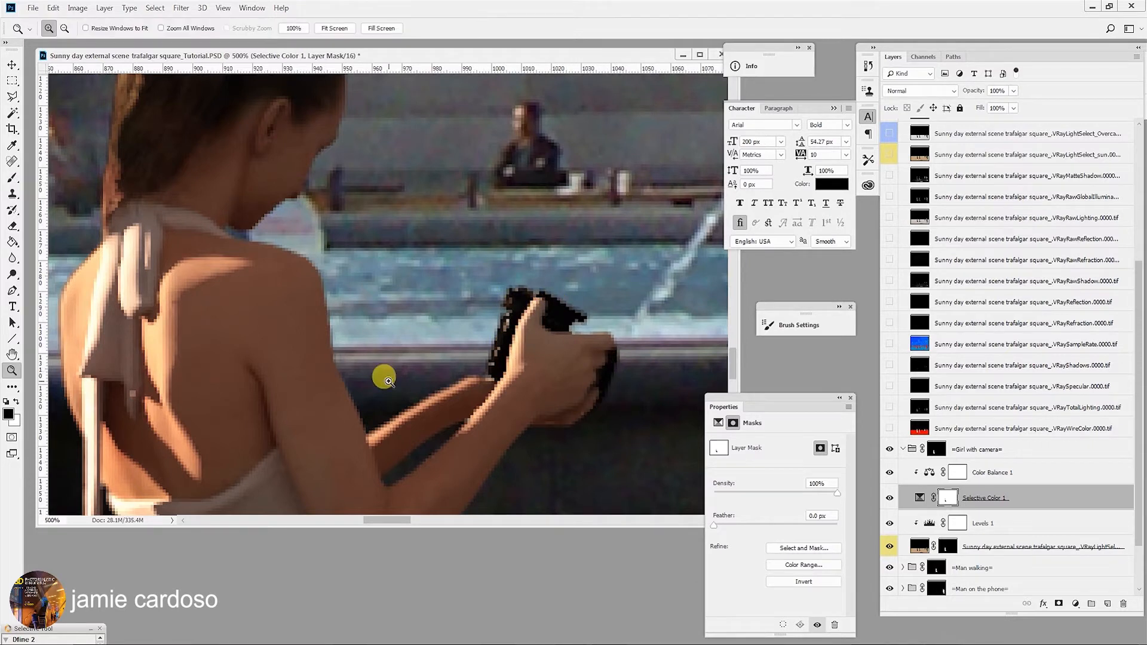
pyautogui.keyDown('alt'); pyautogui.click(347, 359); pyautogui.keyUp('alt')
pyautogui.keyDown('alt'); pyautogui.click(347, 359); pyautogui.keyUp('alt')
pyautogui.keyDown('alt'); pyautogui.click(347, 359); pyautogui.keyUp('alt')
pyautogui.keyDown('alt'); pyautogui.click(347, 359); pyautogui.keyUp('alt')
pyautogui.keyDown('alt'); pyautogui.click(347, 359); pyautogui.keyUp('alt')
pyautogui.keyDown('alt'); pyautogui.click(347, 359); pyautogui.keyUp('alt')
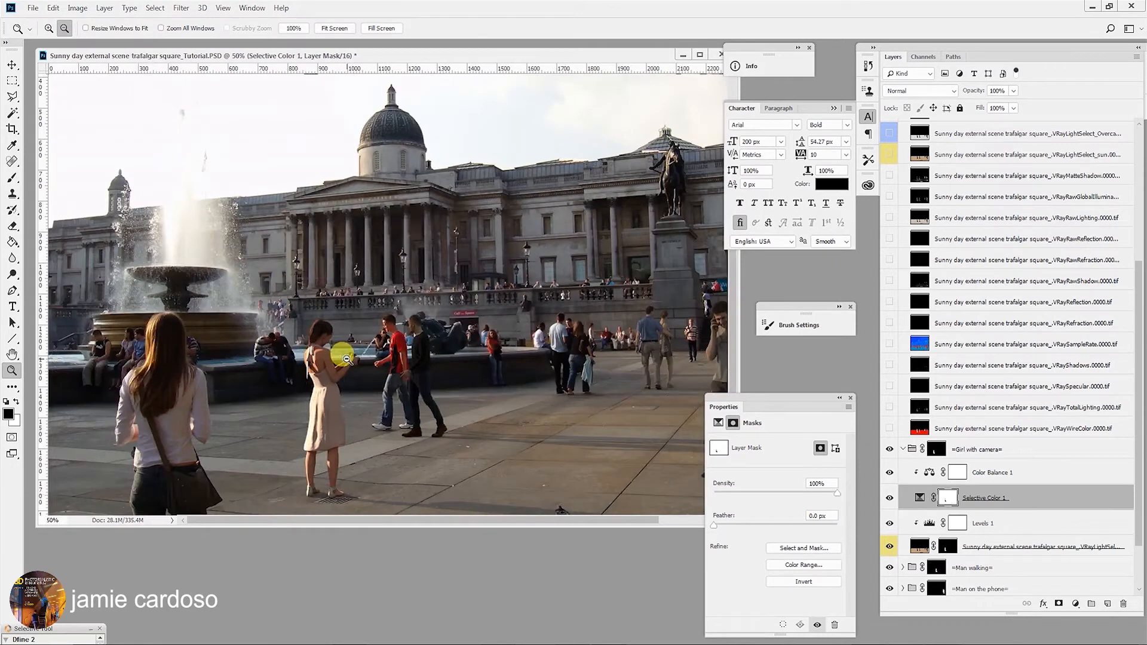
pyautogui.scroll(-1, 353, 376)
pyautogui.click(154, 448)
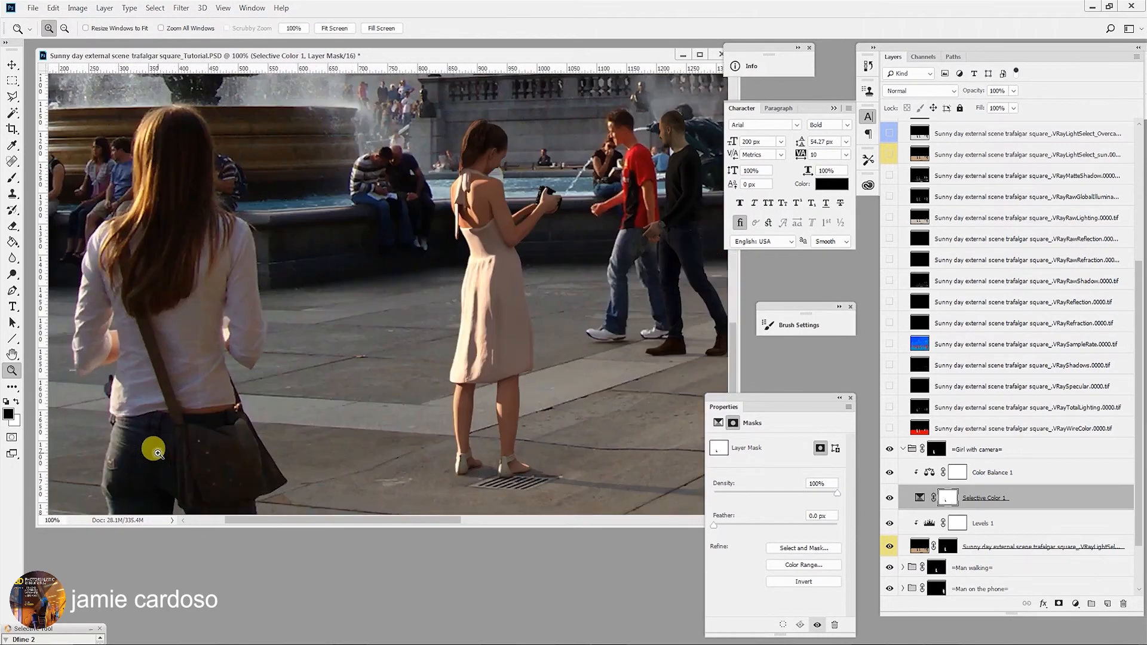
pyautogui.click(153, 448)
pyautogui.moveTo(192, 412); pyautogui.dragTo(223, 410)
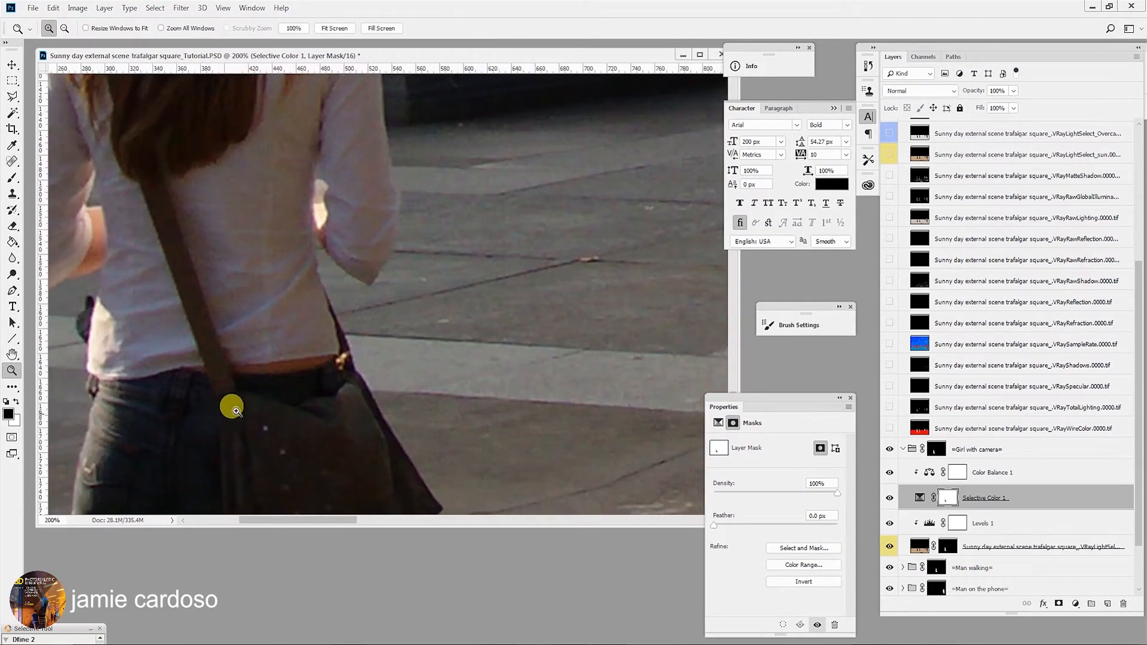
pyautogui.keyDown('alt'); pyautogui.click(271, 390); pyautogui.keyUp('alt')
pyautogui.keyDown('alt'); pyautogui.click(272, 389); pyautogui.keyUp('alt')
pyautogui.click(388, 350)
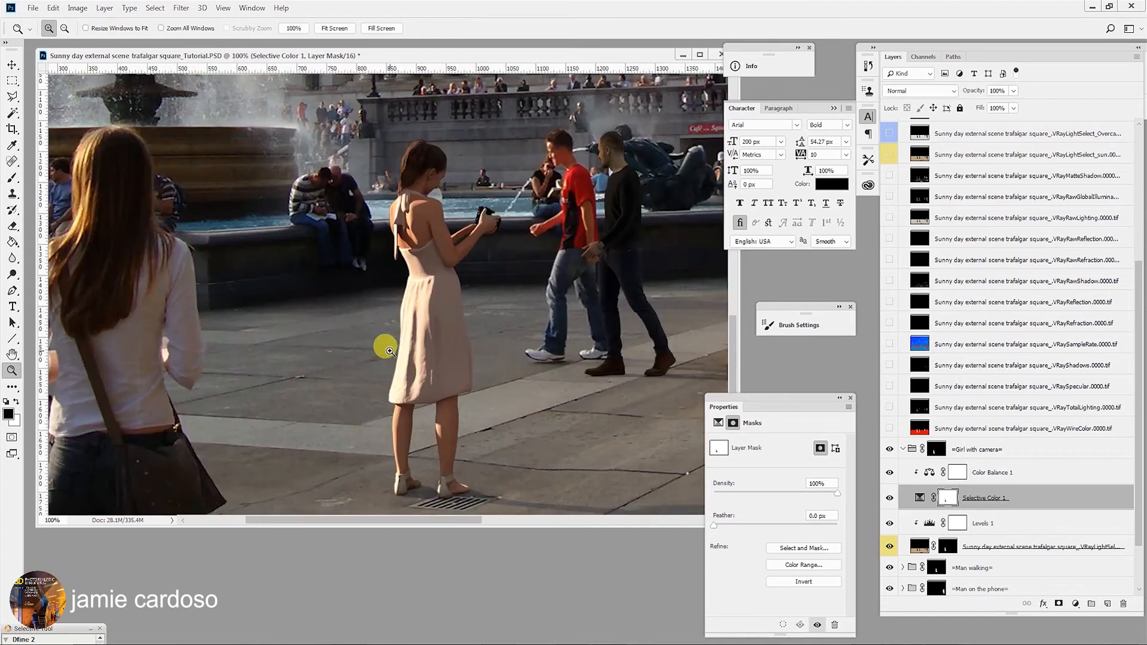
pyautogui.moveTo(312, 357); pyautogui.dragTo(367, 349)
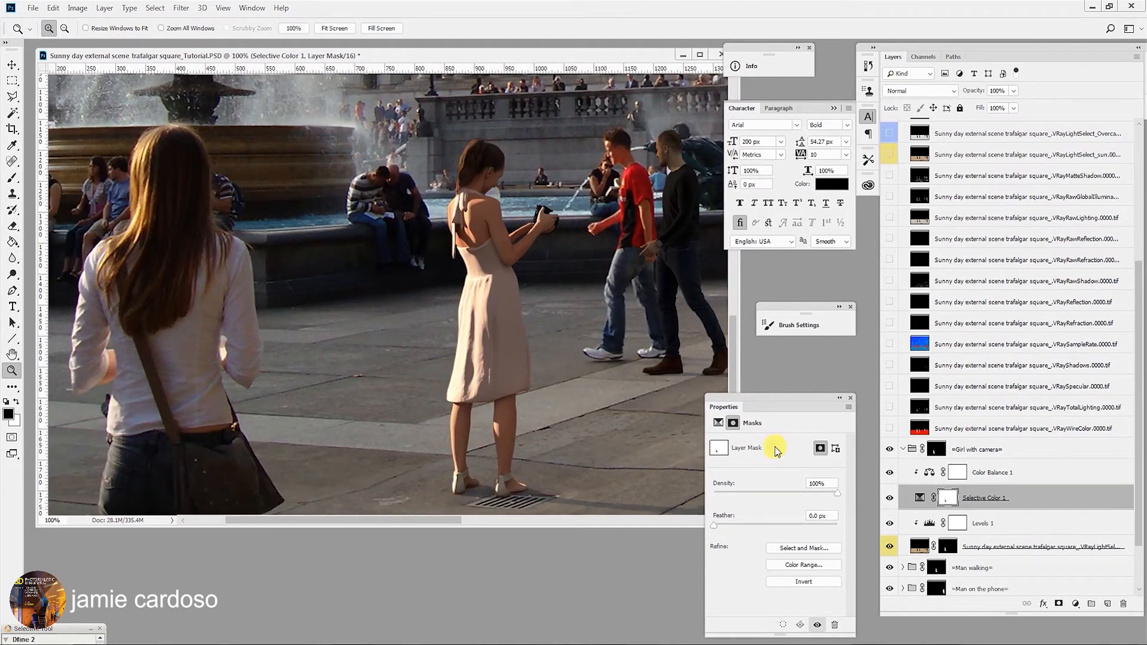
# - Add a Levels adjustment layer above Color Balance 1 and set its midtone value to 0.95
pyautogui.click(1006, 473)
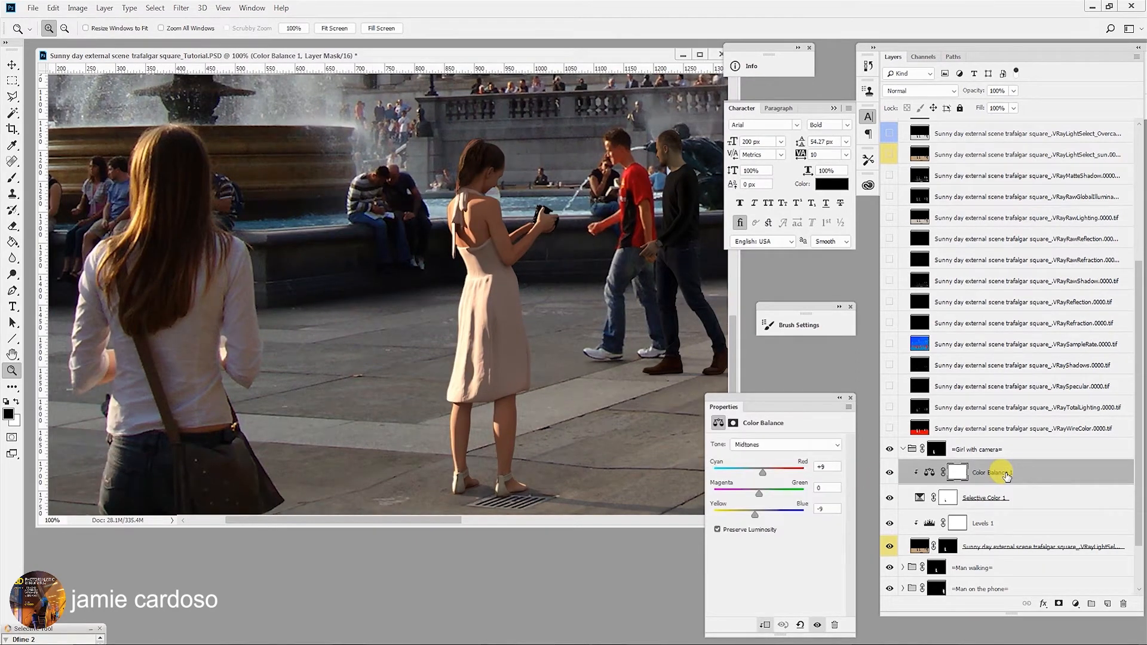
pyautogui.moveTo(389, 360); pyautogui.dragTo(417, 335)
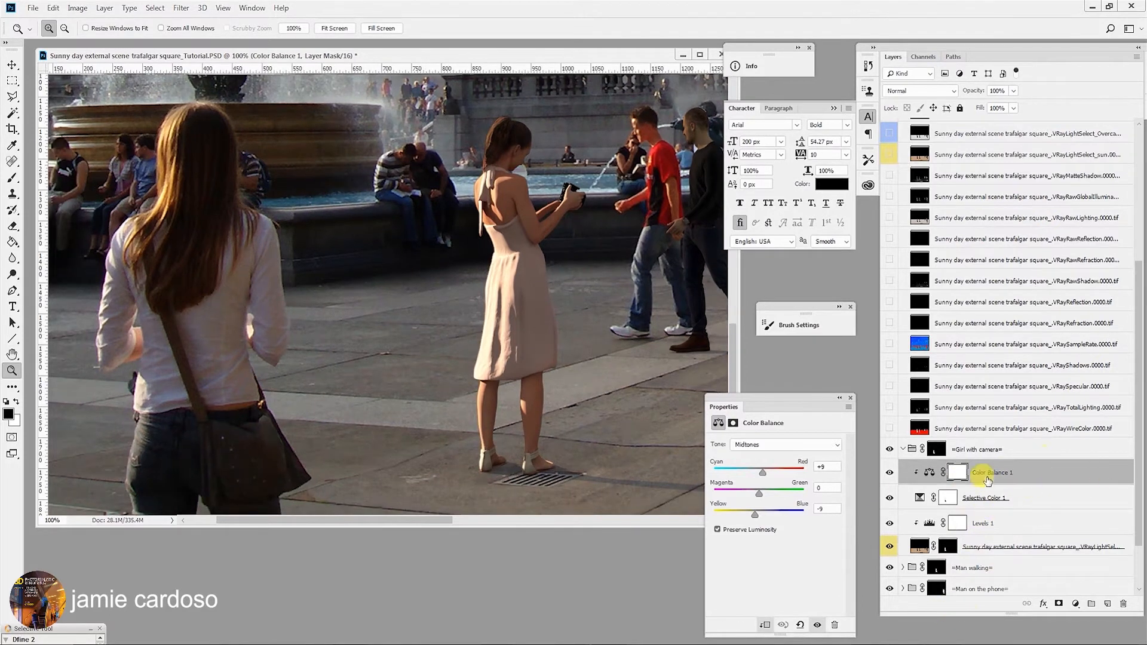
pyautogui.click(1075, 604)
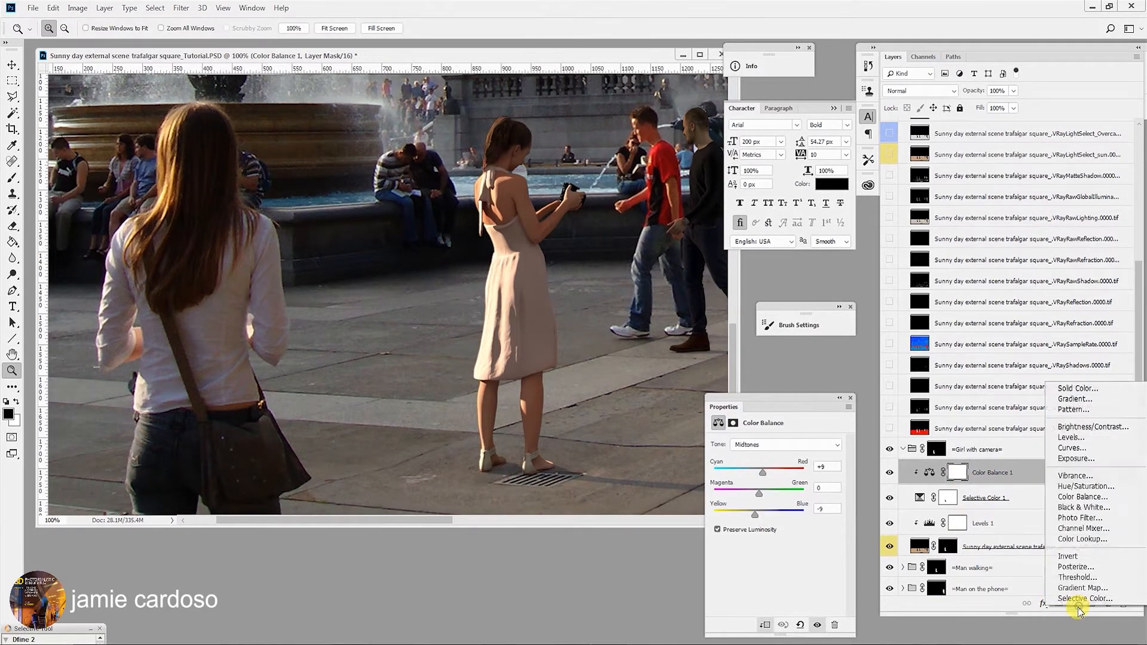
pyautogui.click(1084, 437)
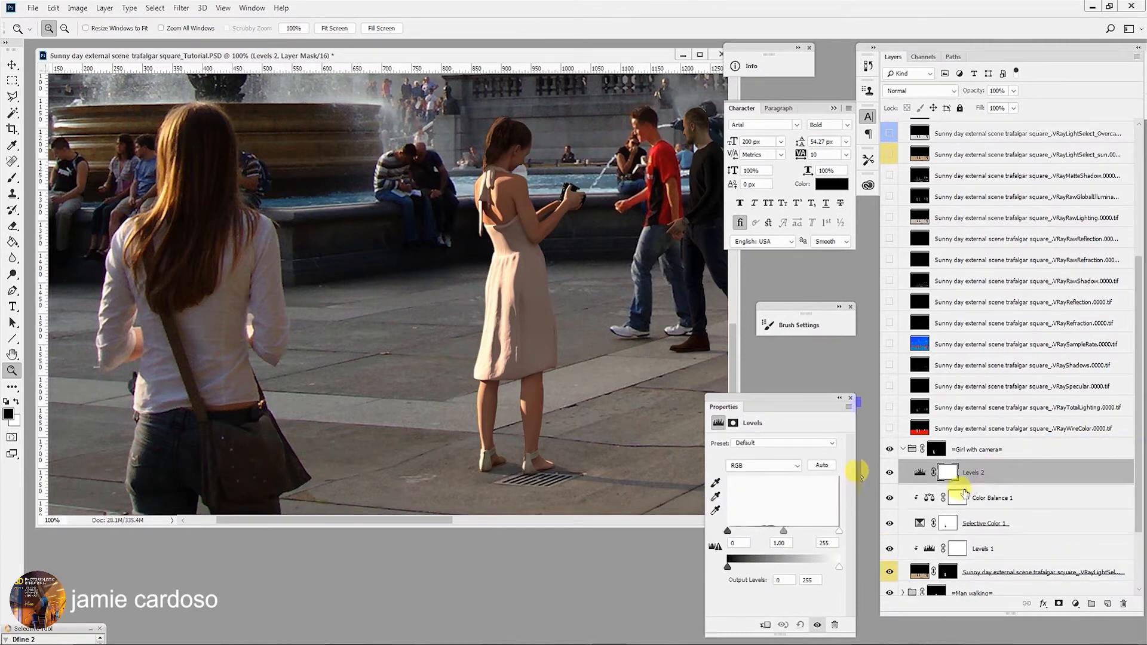
pyautogui.moveTo(787, 532); pyautogui.dragTo(789, 533)
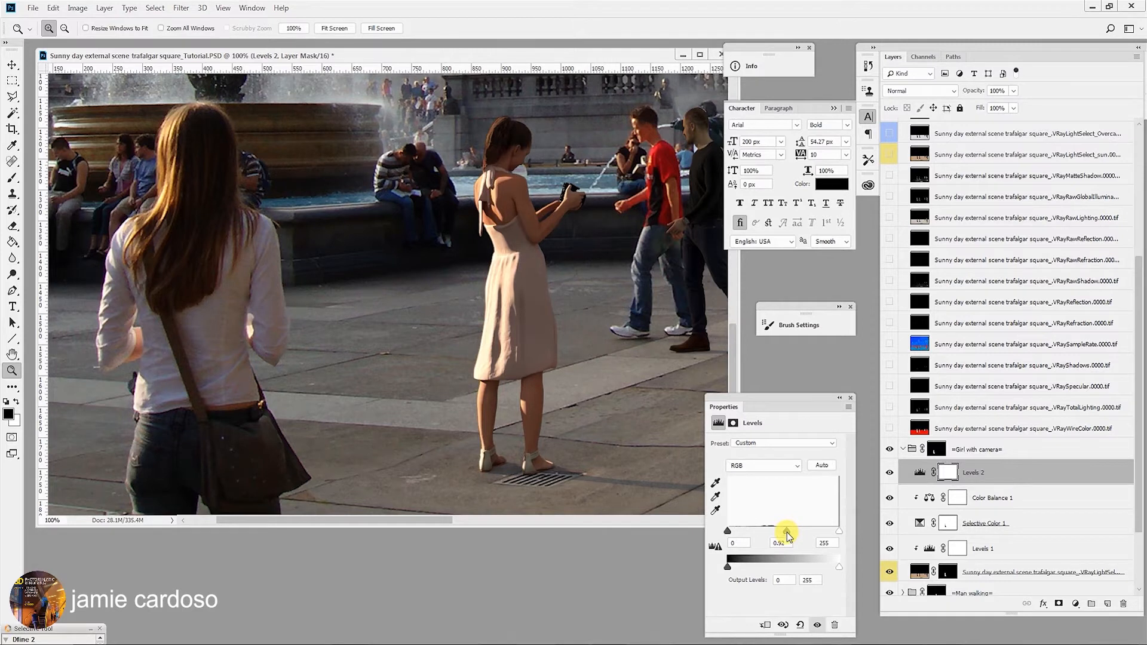
pyautogui.moveTo(787, 533); pyautogui.dragTo(783, 533)
# - Toggle the Levels 2 layer on and off to compare, and set its opacity to 72%
pyautogui.click(889, 473)
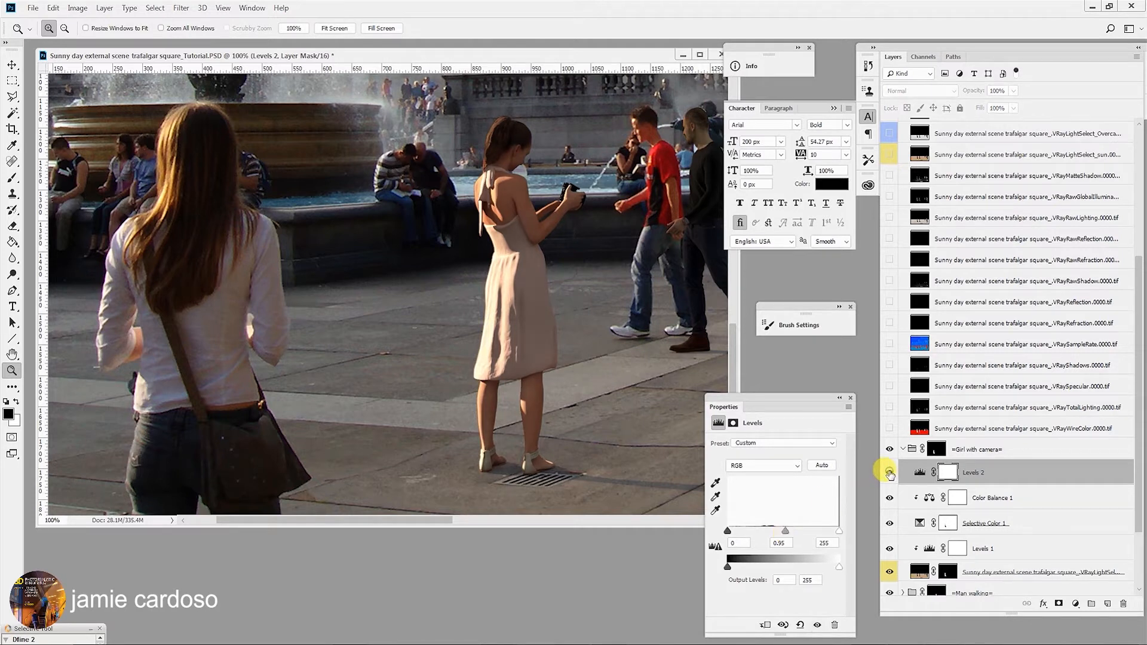
pyautogui.click(889, 473)
pyautogui.click(890, 473)
pyautogui.click(890, 473)
pyautogui.click(890, 473)
pyautogui.click(889, 473)
pyautogui.click(1013, 91)
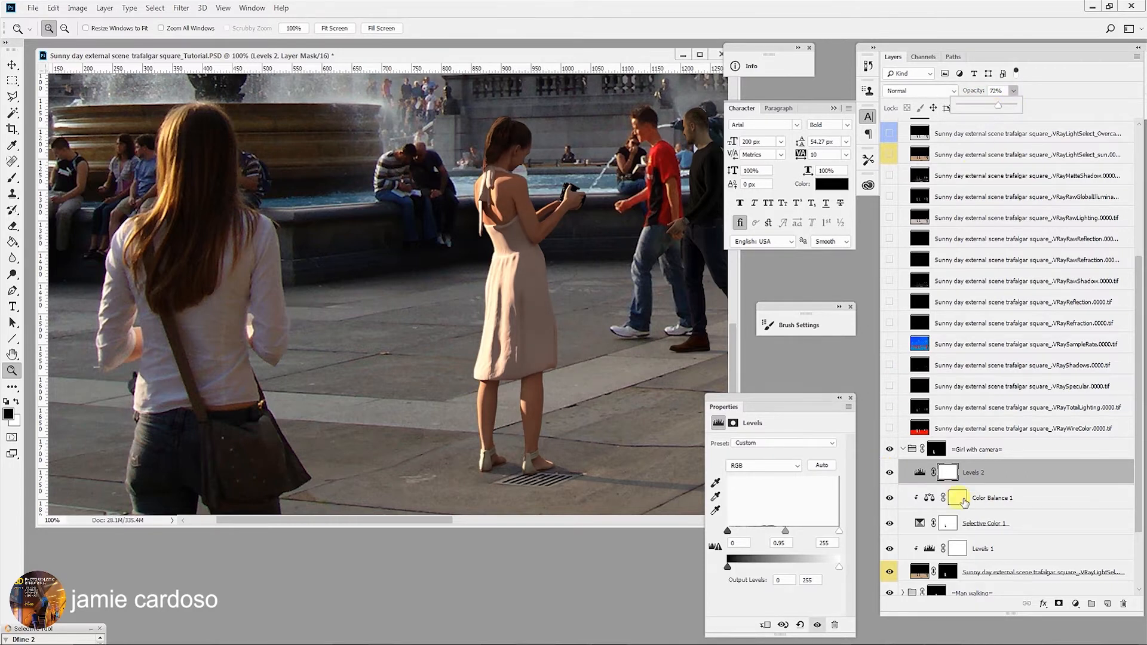
# - Select the Color Balance 1 layer and zoom out to view the whole scene
pyautogui.click(980, 498)
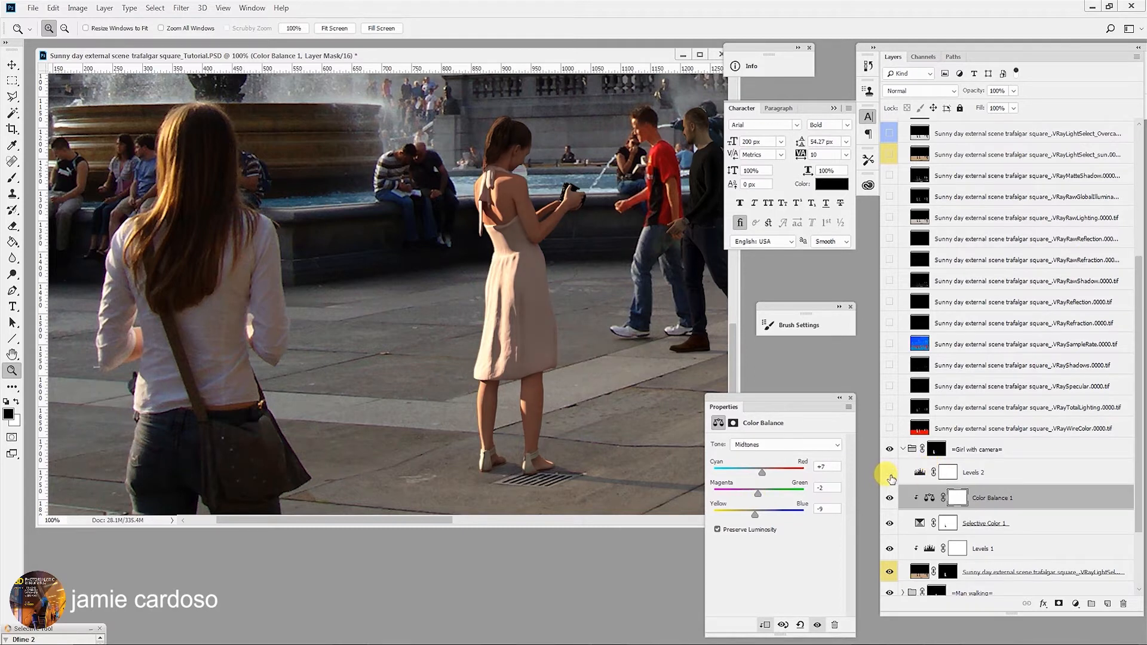
pyautogui.keyDown('alt'); pyautogui.click(496, 383); pyautogui.keyUp('alt')
pyautogui.click(497, 383)
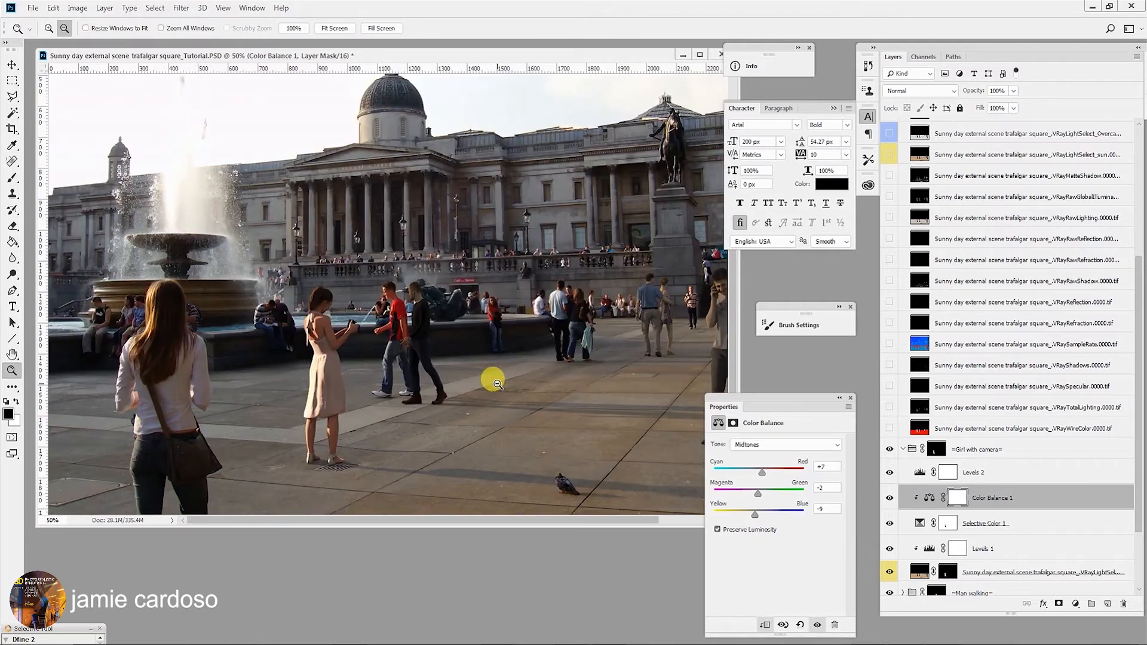
# - Add a Hue/Saturation adjustment layer above Levels 2 and lower its saturation to -5
pyautogui.click(272, 348)
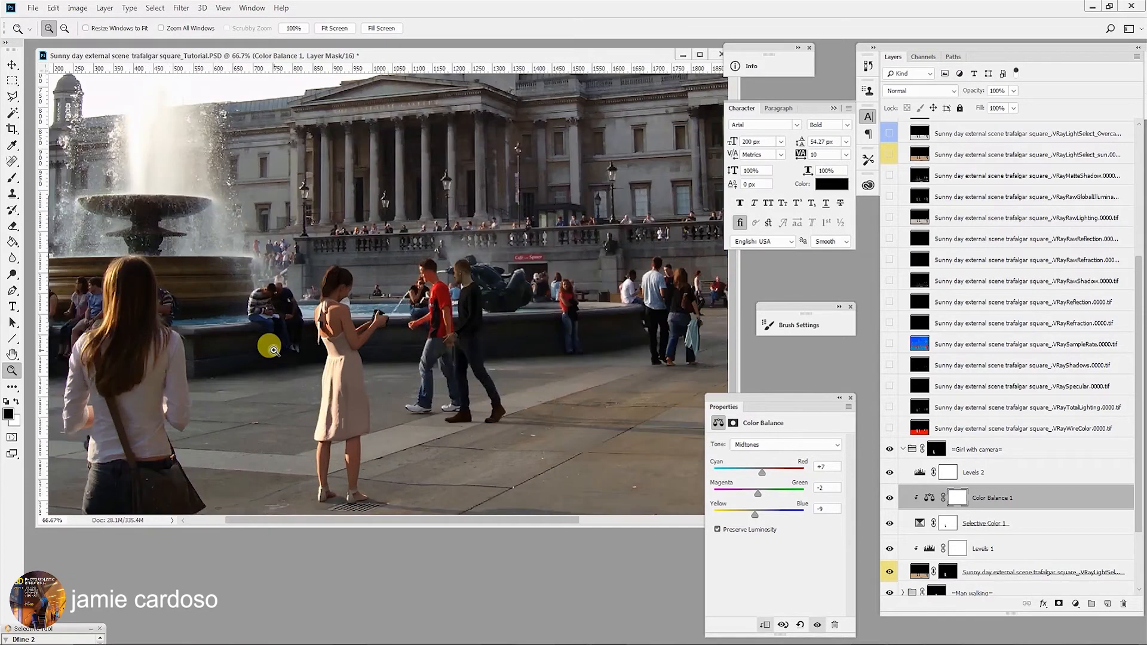
pyautogui.click(272, 348)
pyautogui.moveTo(272, 347); pyautogui.dragTo(379, 313)
pyautogui.click(973, 473)
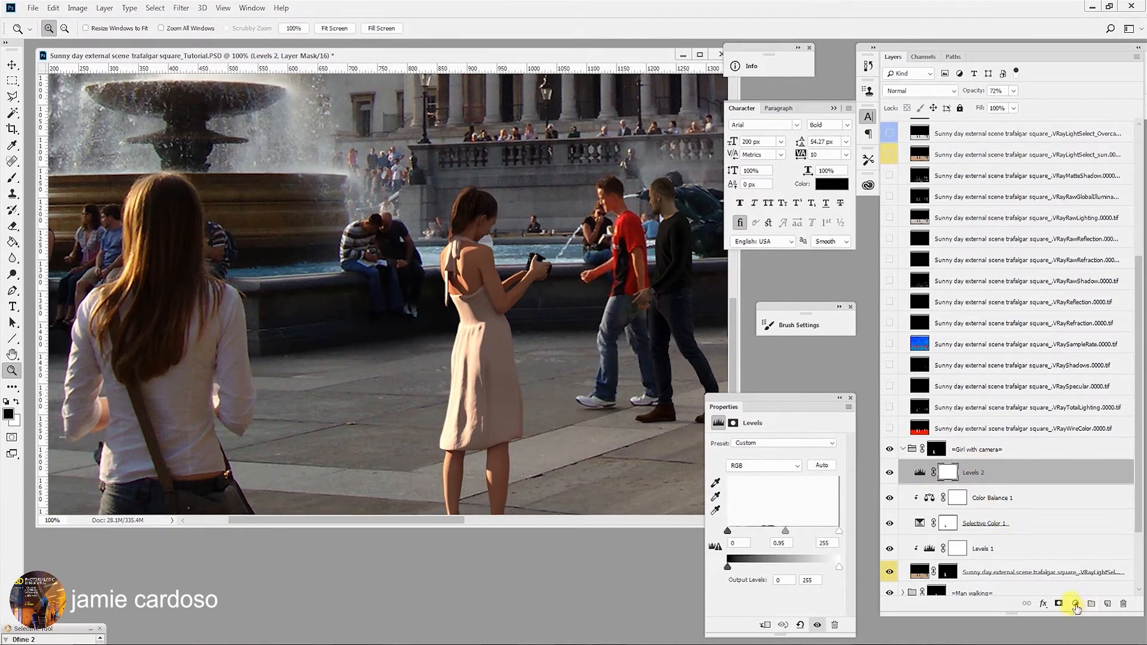
pyautogui.click(1076, 604)
pyautogui.click(1081, 483)
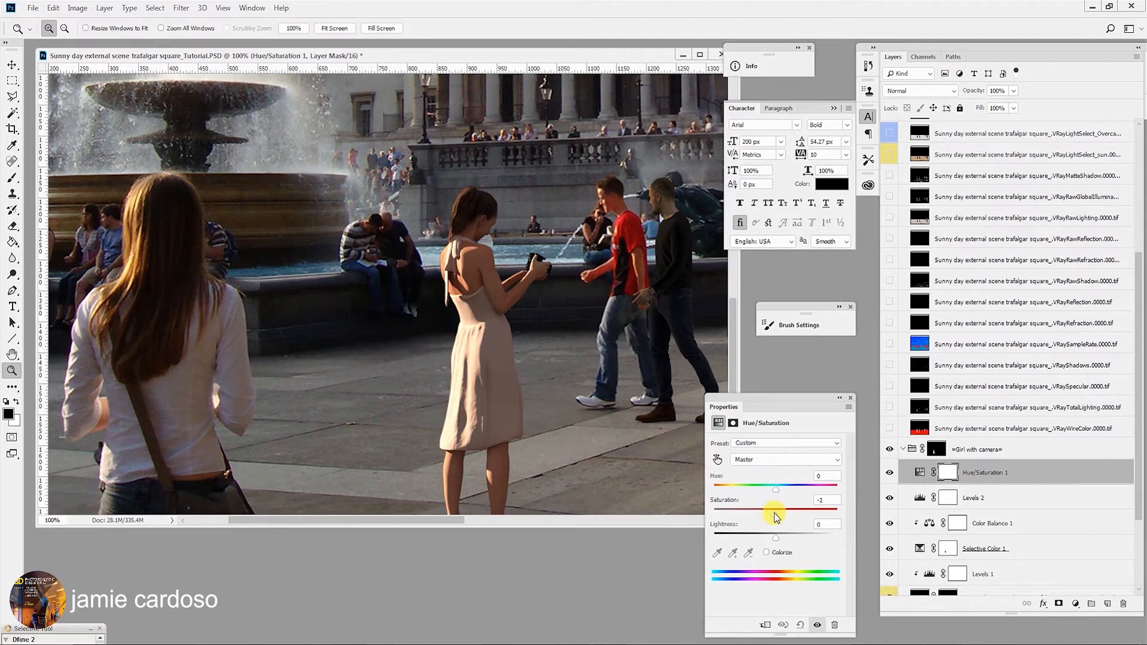
pyautogui.click(430, 263)
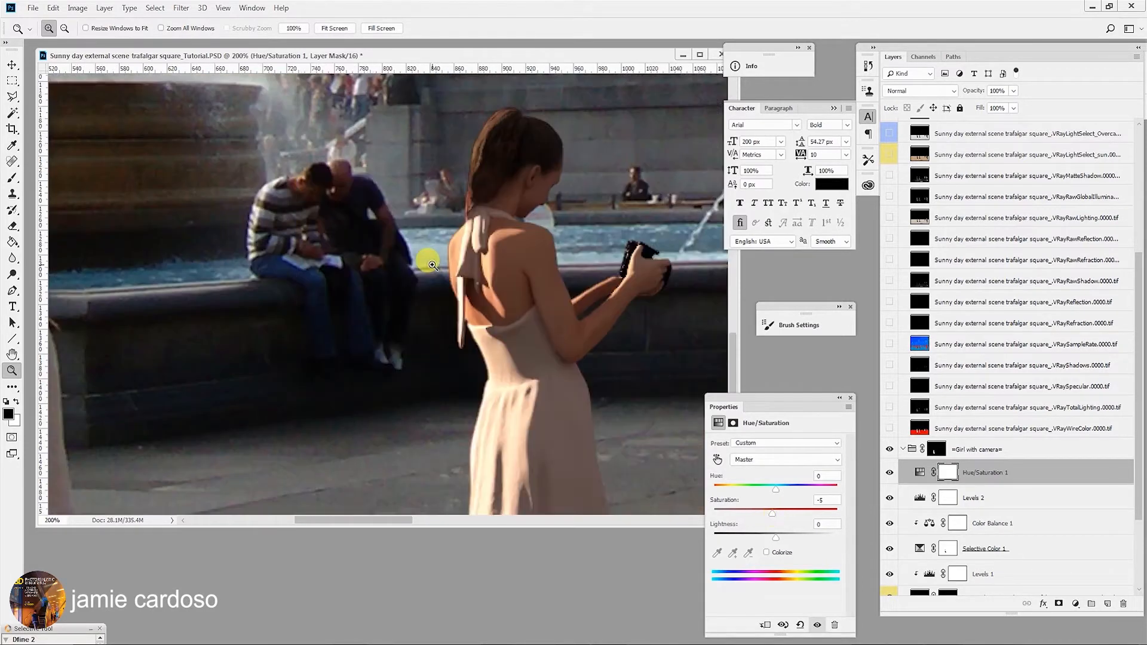
pyautogui.keyDown('alt'); pyautogui.click(442, 280); pyautogui.keyUp('alt')
pyautogui.keyDown('alt'); pyautogui.click(445, 281); pyautogui.keyUp('alt')
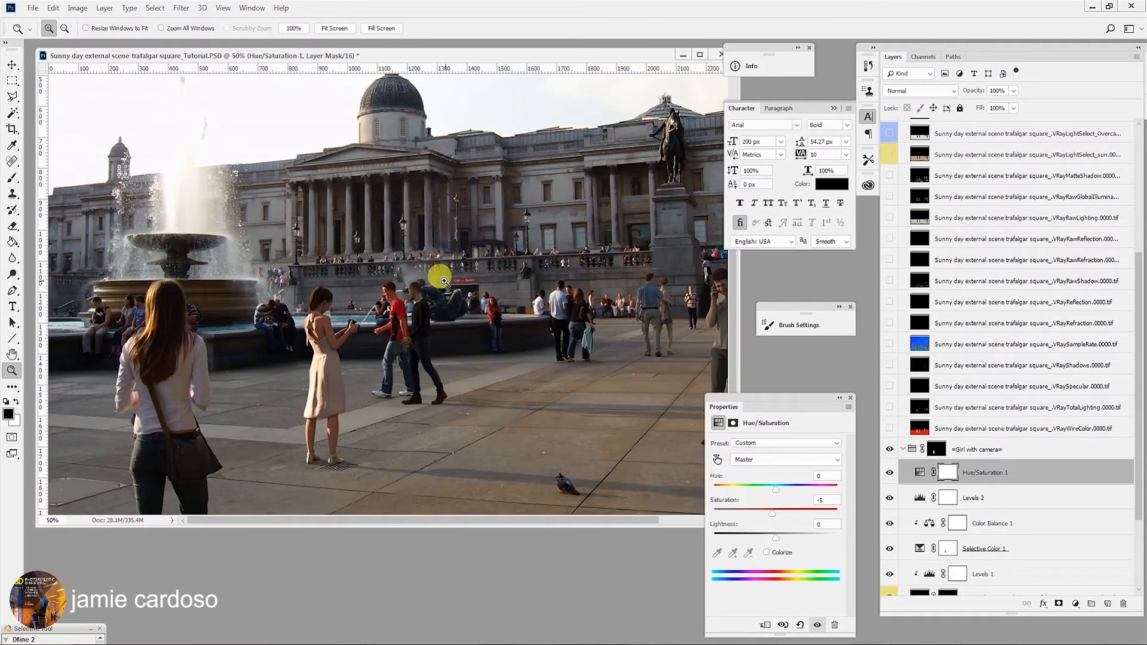
# - Examine the girl, the fountain wall and the nearby passers-by at different zoom levels
pyautogui.click(269, 351)
pyautogui.moveTo(235, 359); pyautogui.dragTo(355, 339)
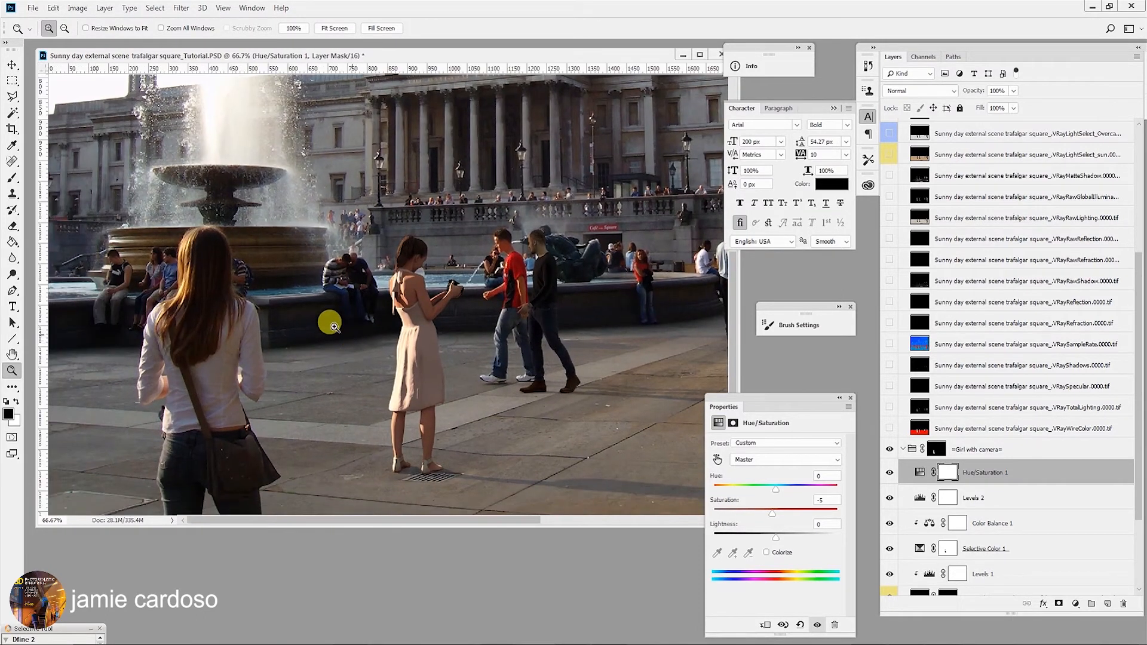
pyautogui.click(299, 311)
pyautogui.moveTo(299, 313); pyautogui.dragTo(368, 258)
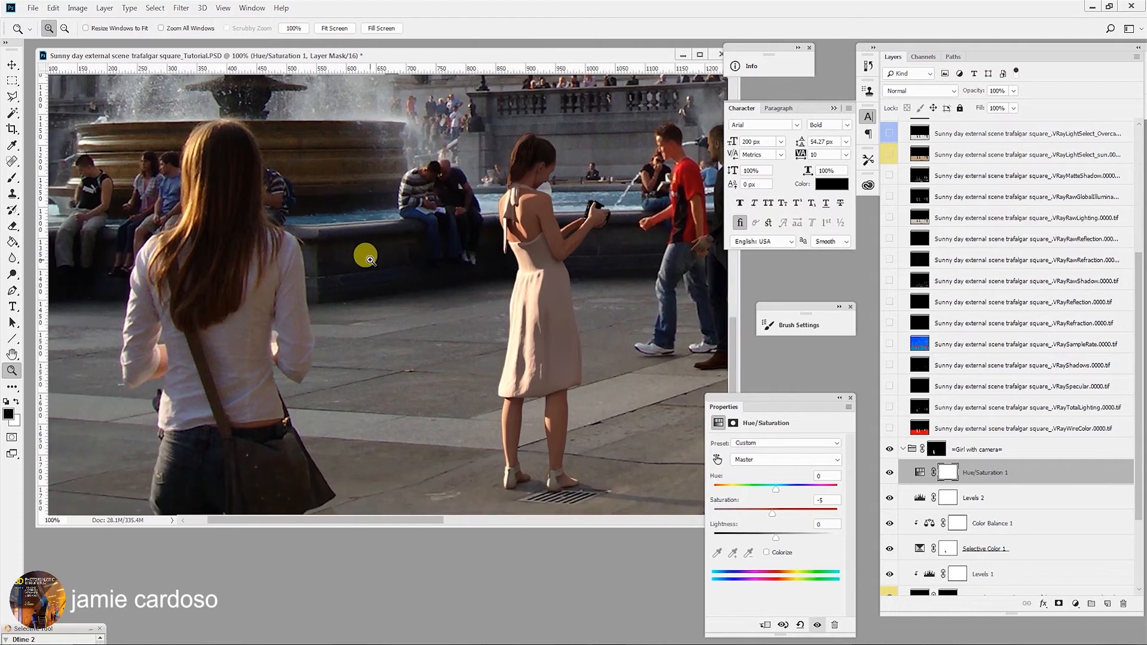
pyautogui.keyDown('alt'); pyautogui.click(366, 256); pyautogui.keyUp('alt')
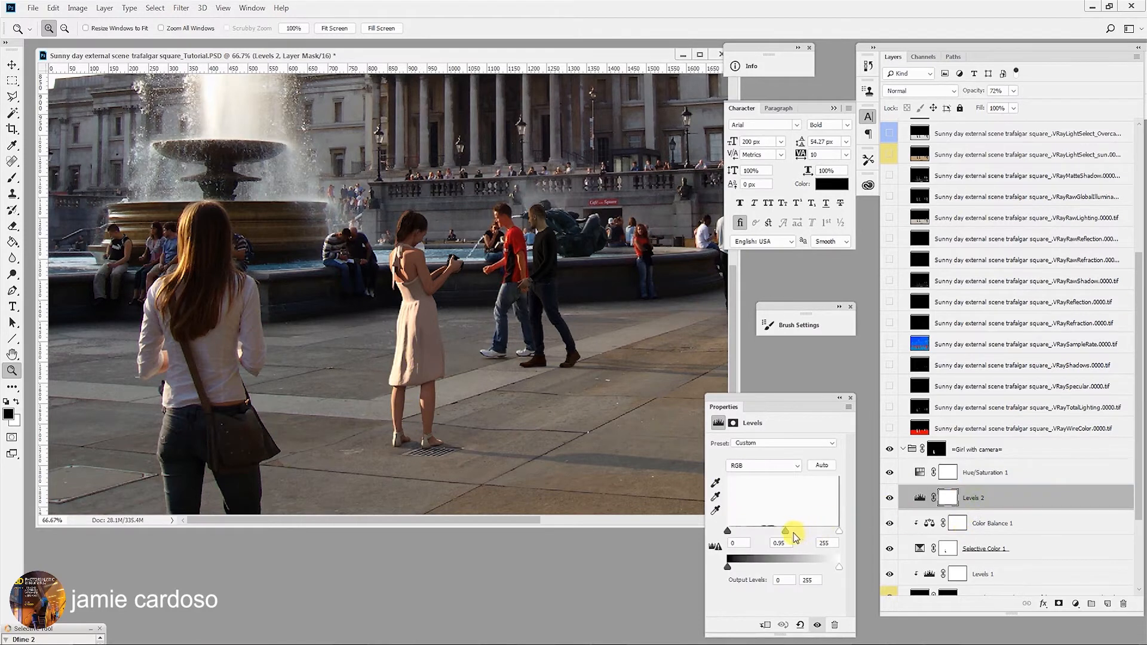
pyautogui.moveTo(786, 534); pyautogui.dragTo(789, 534)
pyautogui.moveTo(789, 531); pyautogui.dragTo(788, 531)
# - Select the Levels 1 layer and set its white input level to 83
pyautogui.scroll(-2, 996, 532)
pyautogui.click(996, 525)
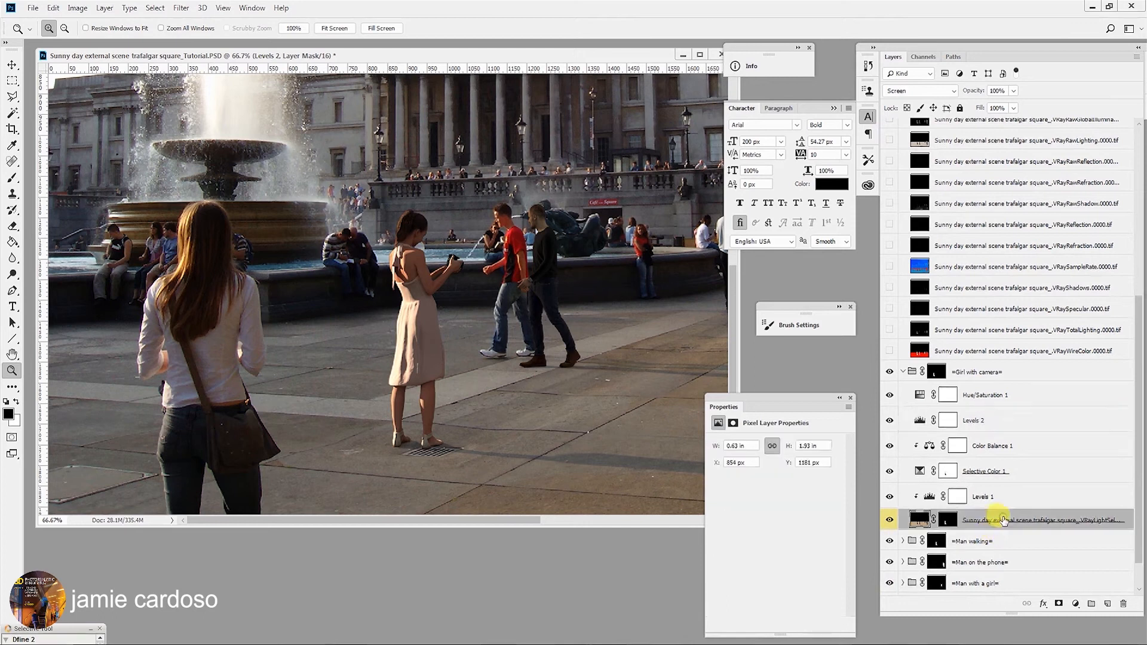
pyautogui.click(998, 498)
pyautogui.click(1000, 522)
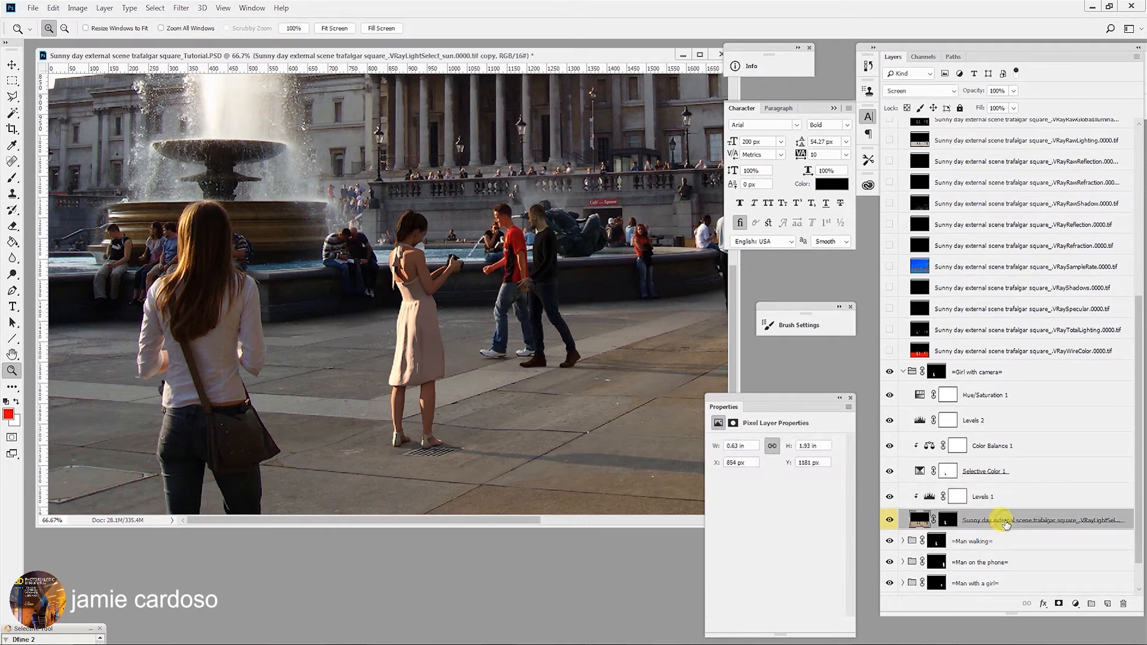
pyautogui.click(983, 497)
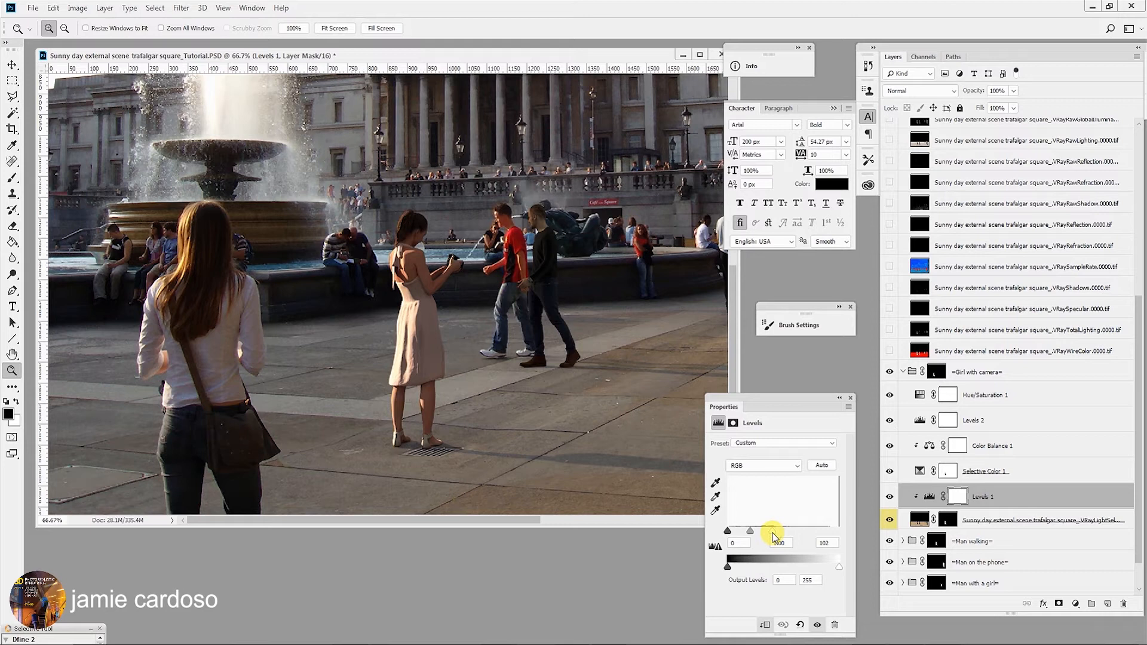
pyautogui.click(420, 326)
pyautogui.click(421, 325)
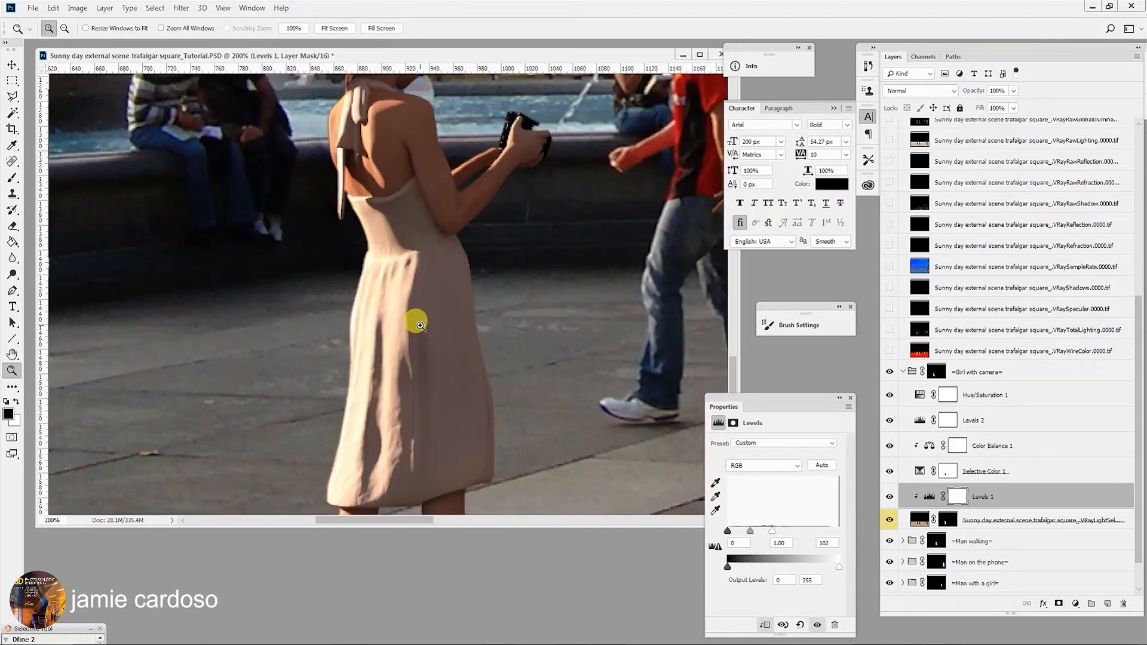
pyautogui.moveTo(410, 320); pyautogui.dragTo(635, 341)
pyautogui.hotkey('ctrl', 'r')
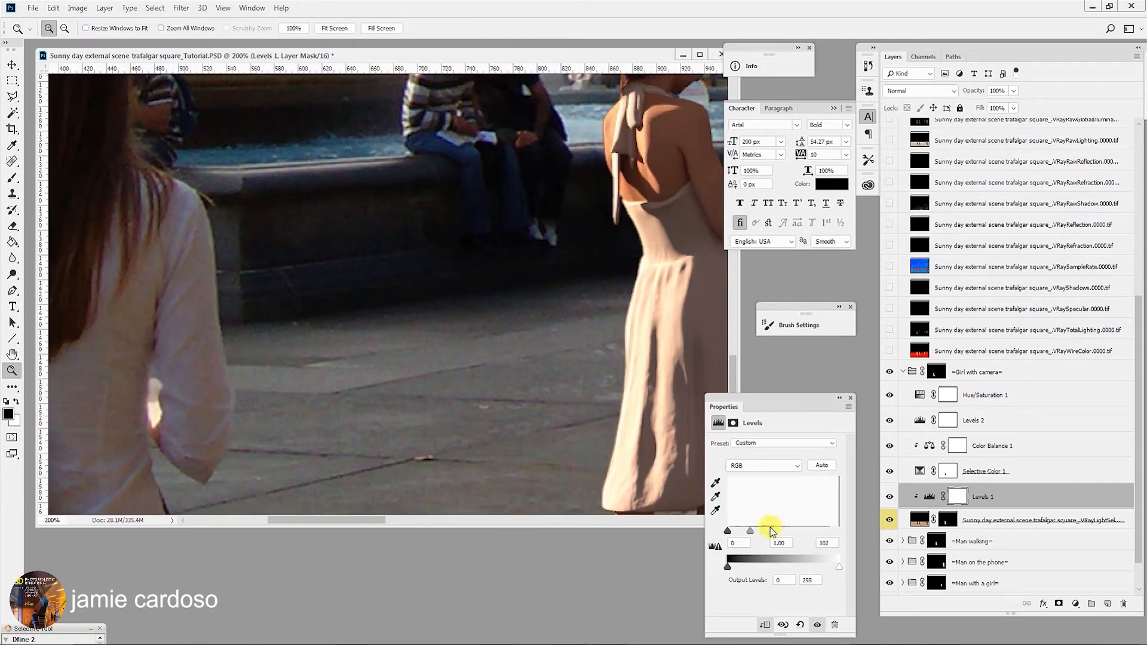
pyautogui.moveTo(771, 535); pyautogui.dragTo(766, 534)
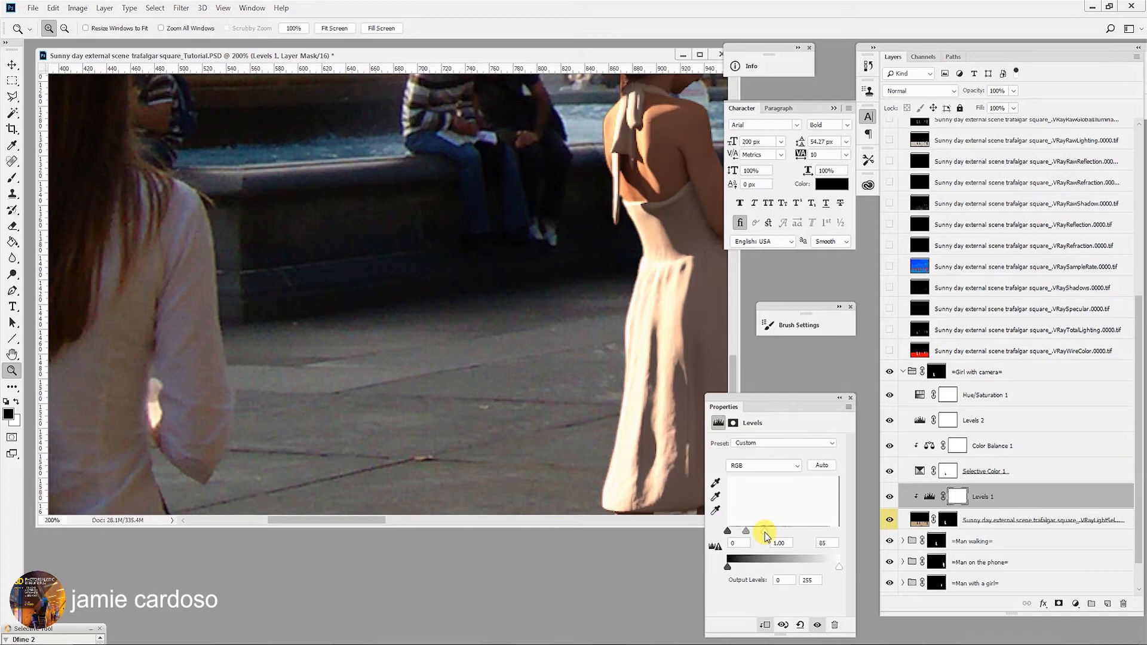
pyautogui.moveTo(766, 534); pyautogui.dragTo(763, 534)
pyautogui.moveTo(764, 535); pyautogui.dragTo(767, 536)
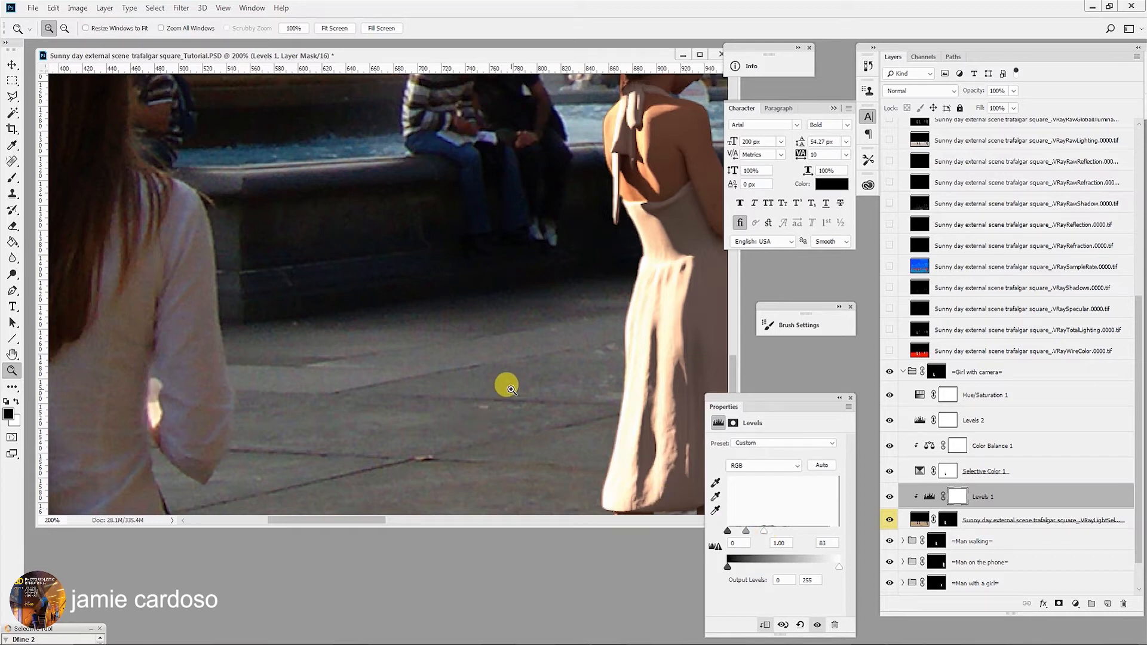
# - Set the Levels 1 layer's opacity to 88%
pyautogui.keyDown('alt'); pyautogui.click(493, 368); pyautogui.keyUp('alt')
pyautogui.keyDown('alt'); pyautogui.click(496, 370); pyautogui.keyUp('alt')
pyautogui.click(495, 369)
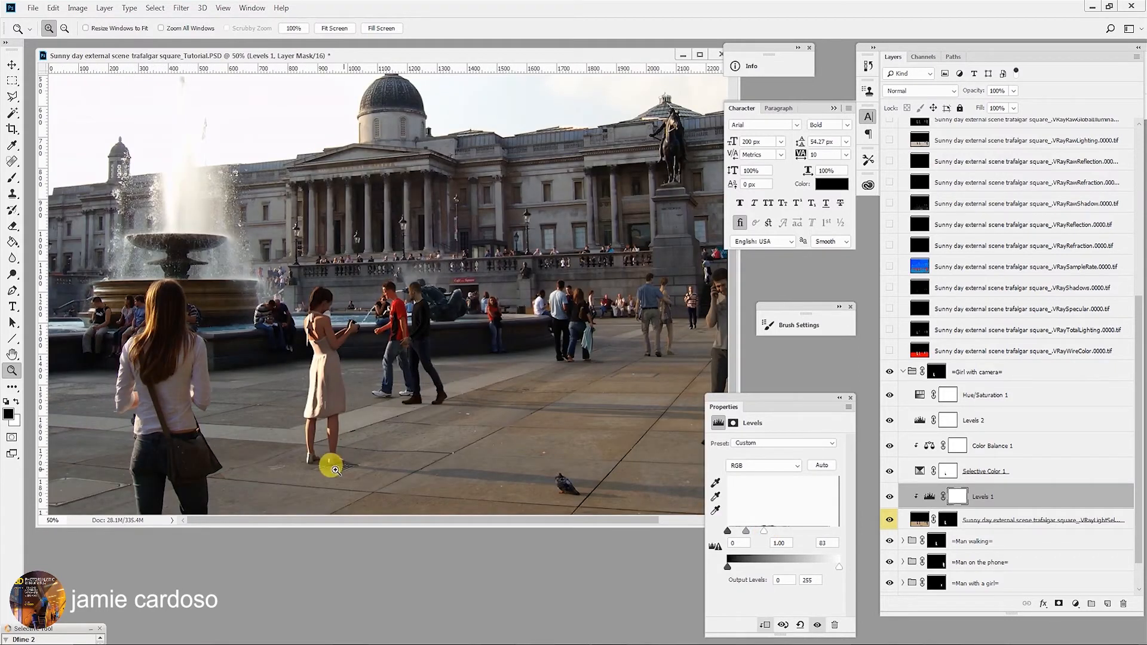
pyautogui.keyDown('alt'); pyautogui.click(304, 460); pyautogui.keyUp('alt')
pyautogui.keyDown('alt'); pyautogui.click(302, 457); pyautogui.keyUp('alt')
pyautogui.moveTo(303, 456); pyautogui.dragTo(471, 407)
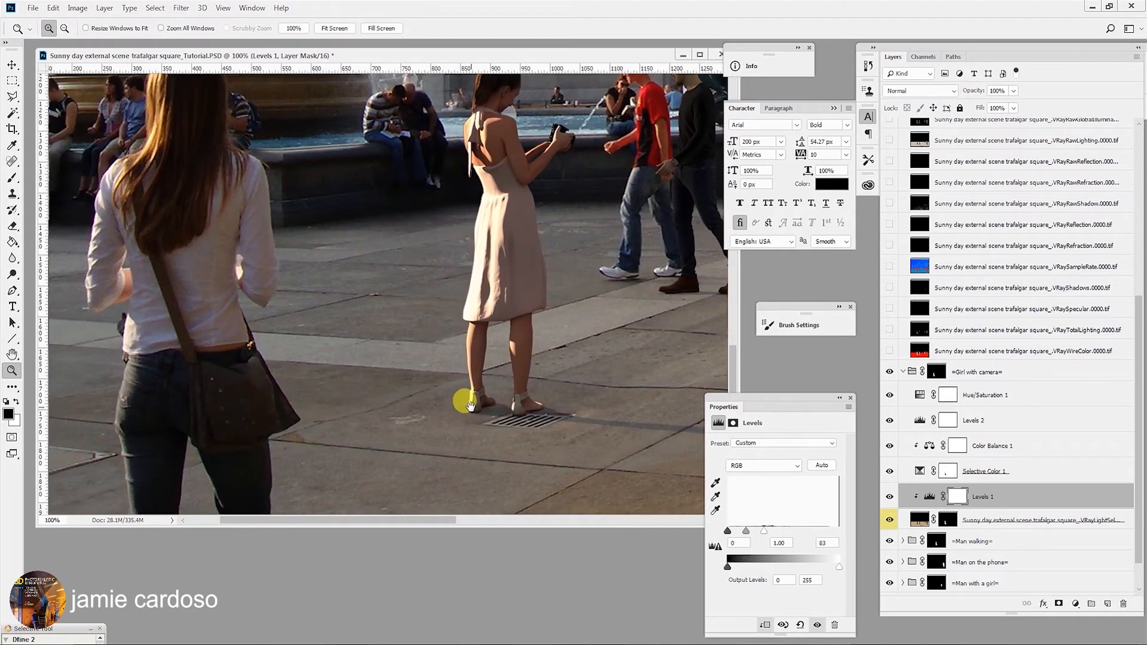
pyautogui.click(460, 375)
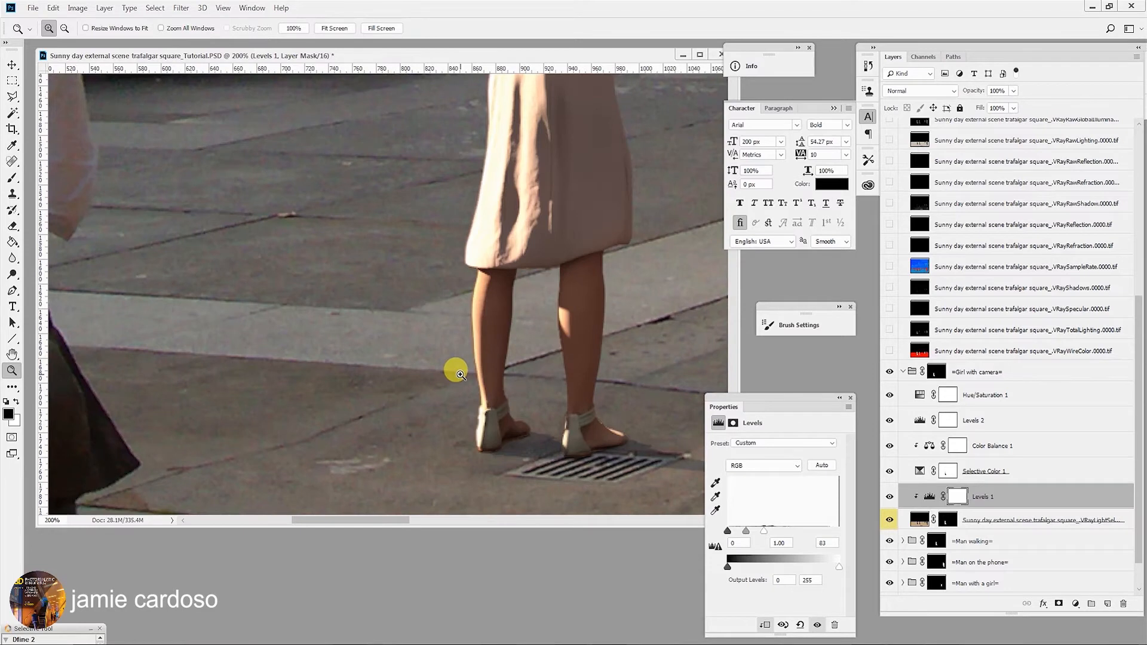
pyautogui.moveTo(457, 367); pyautogui.dragTo(587, 371)
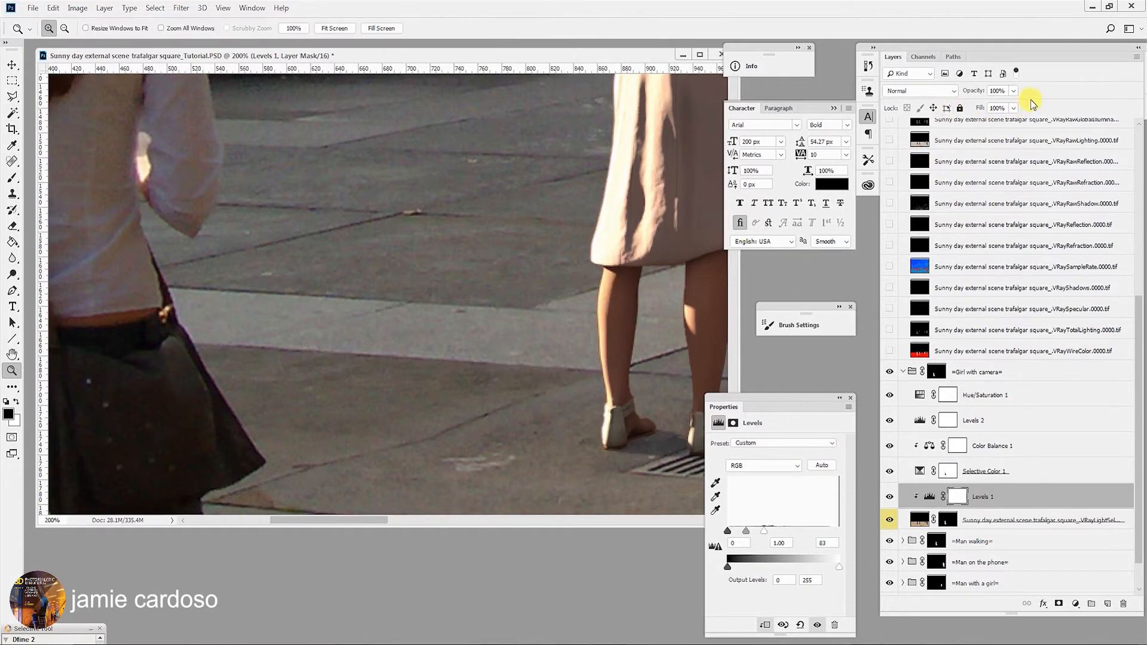
pyautogui.click(1013, 91)
pyautogui.moveTo(1015, 108); pyautogui.dragTo(1013, 108)
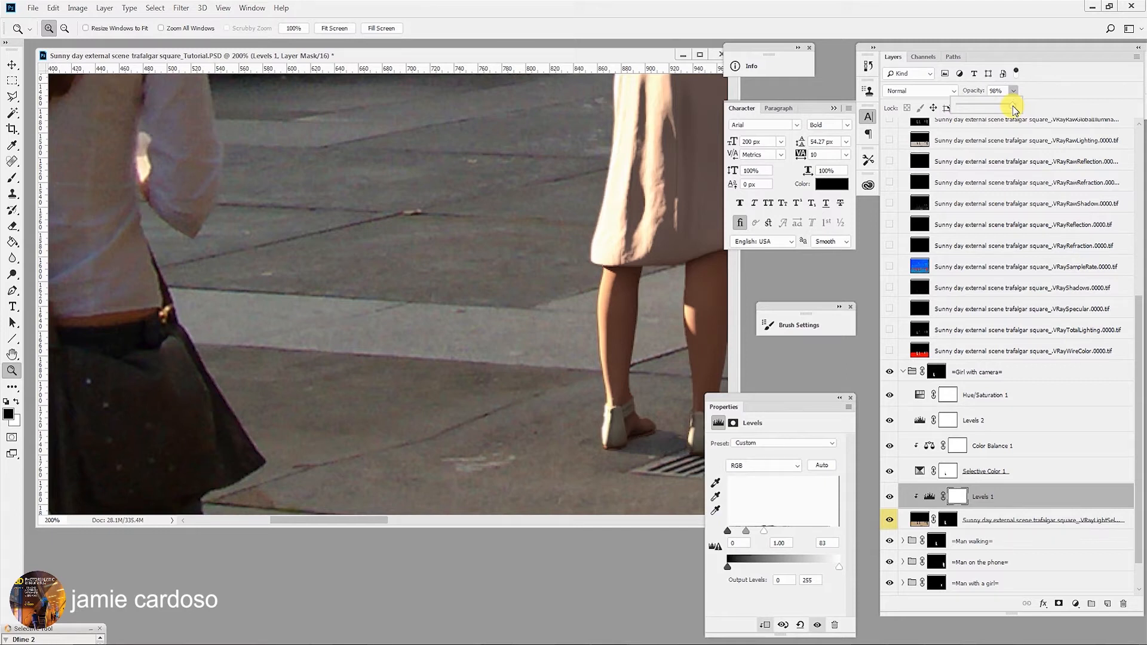
pyautogui.moveTo(1015, 109); pyautogui.dragTo(1009, 110)
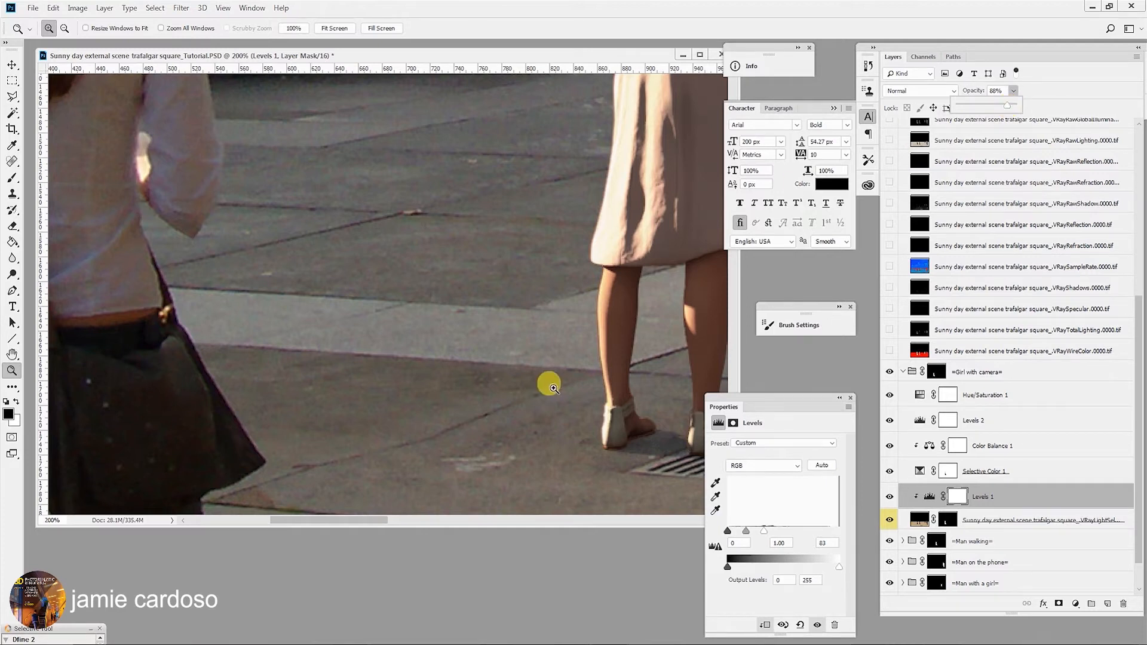
# - Review the composite around the girl and the surrounding figures at several zoom levels
pyautogui.keyDown('alt'); pyautogui.click(479, 361); pyautogui.keyUp('alt')
pyautogui.keyDown('alt'); pyautogui.click(479, 362); pyautogui.keyUp('alt')
pyautogui.keyDown('alt'); pyautogui.click(481, 363); pyautogui.keyUp('alt')
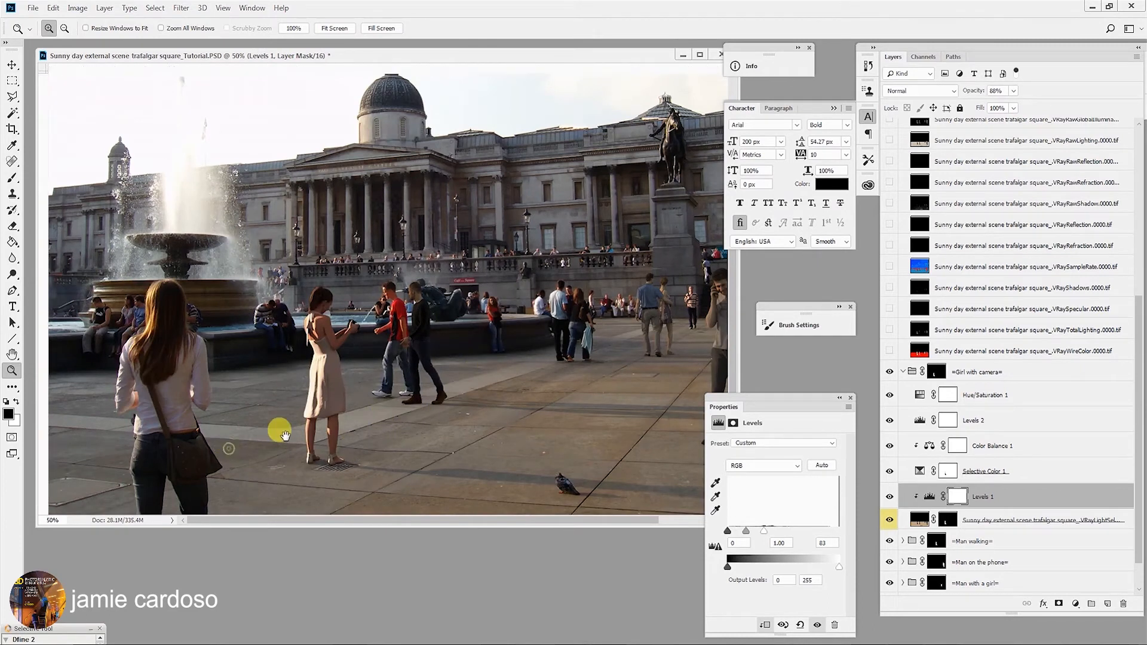
pyautogui.click(151, 439)
pyautogui.click(151, 439)
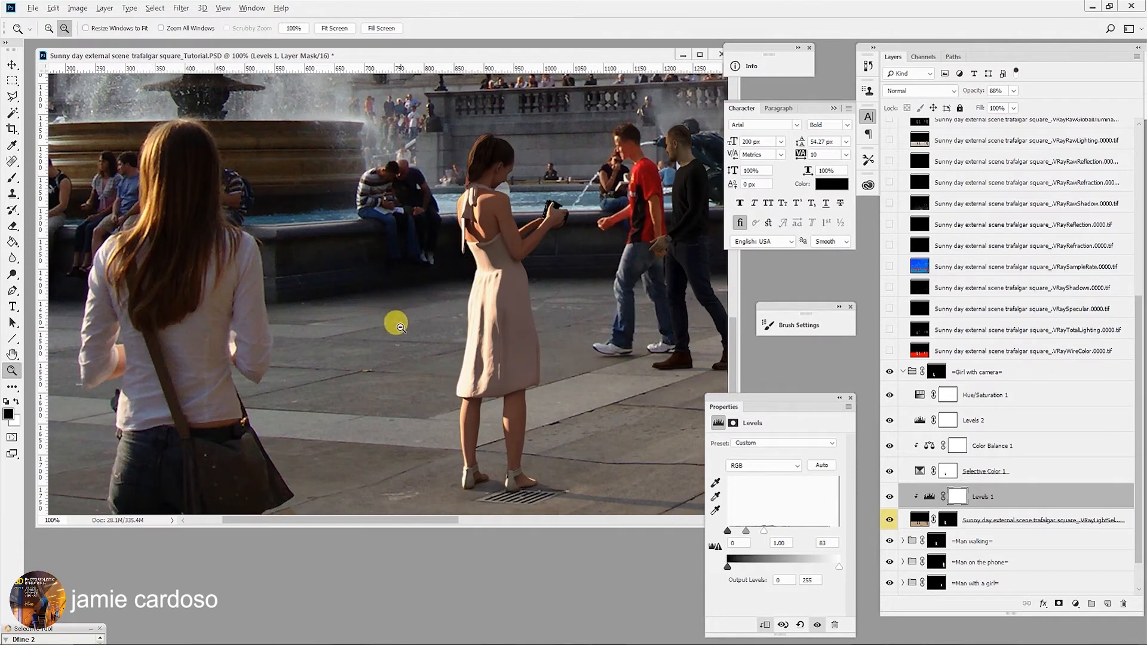
pyautogui.keyDown('alt'); pyautogui.click(401, 328); pyautogui.keyUp('alt')
pyautogui.keyDown('alt'); pyautogui.click(400, 327); pyautogui.keyUp('alt')
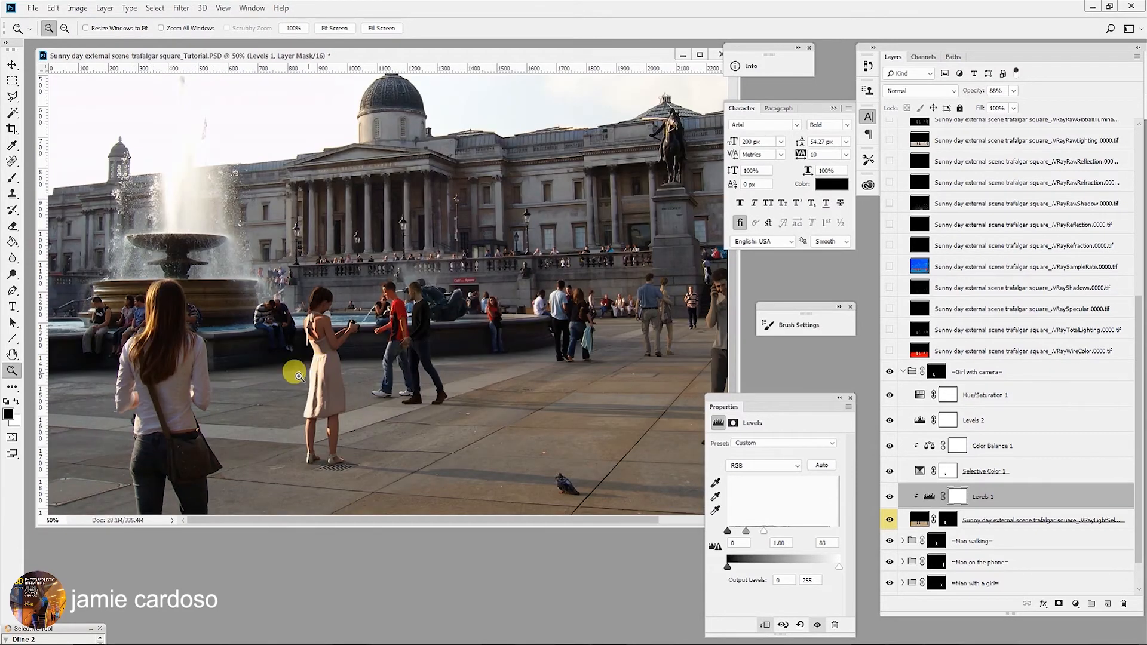
pyautogui.click(239, 392)
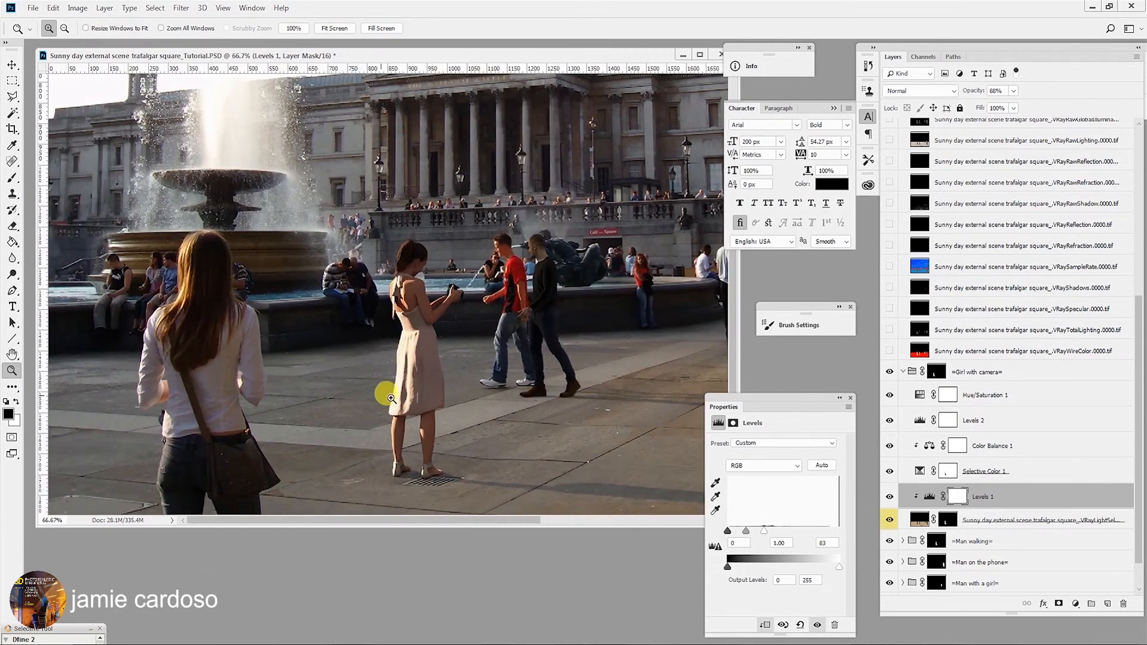
pyautogui.click(411, 386)
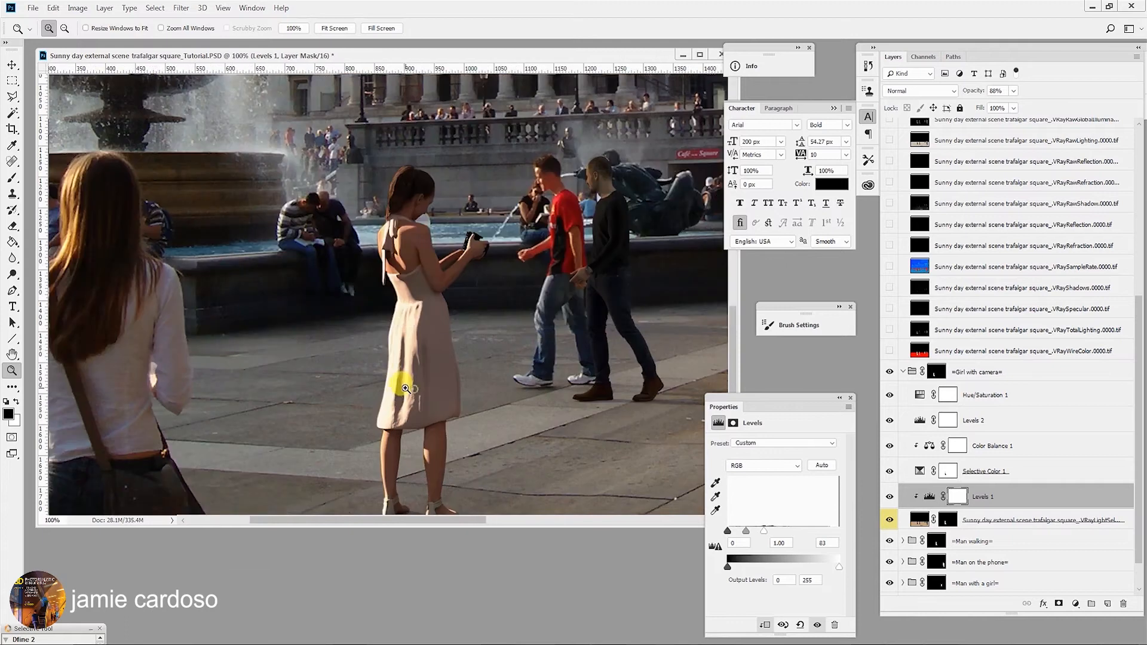
pyautogui.moveTo(308, 277); pyautogui.dragTo(388, 249)
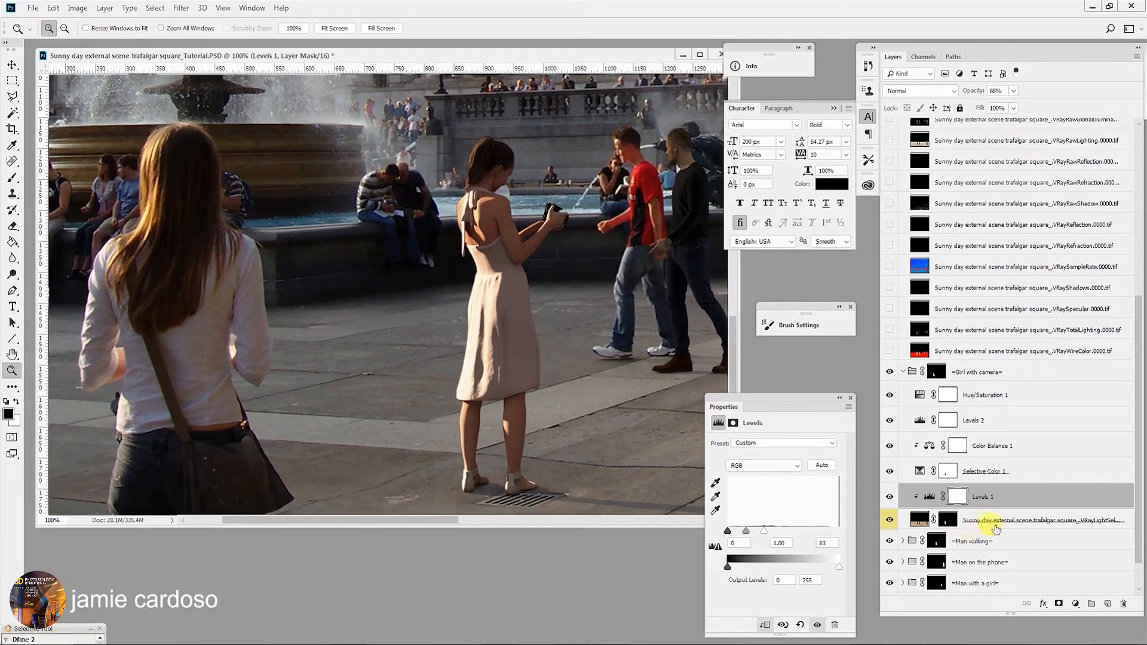
pyautogui.keyDown('alt'); pyautogui.click(358, 361); pyautogui.keyUp('alt')
pyautogui.keyDown('alt'); pyautogui.click(356, 357); pyautogui.keyUp('alt')
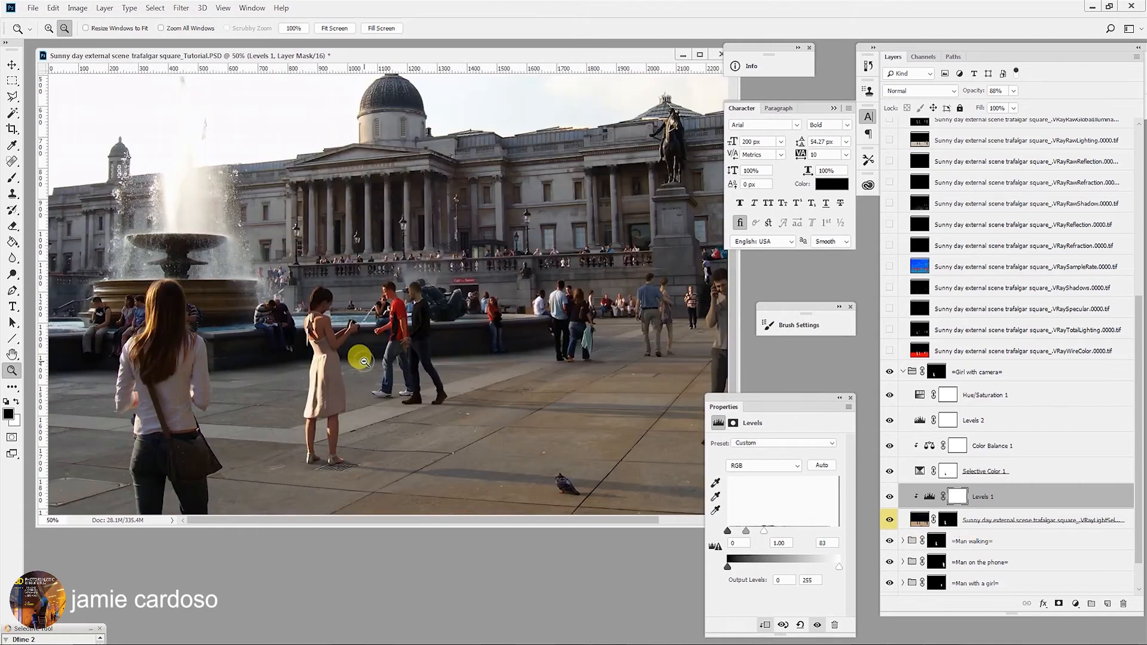
pyautogui.click(244, 406)
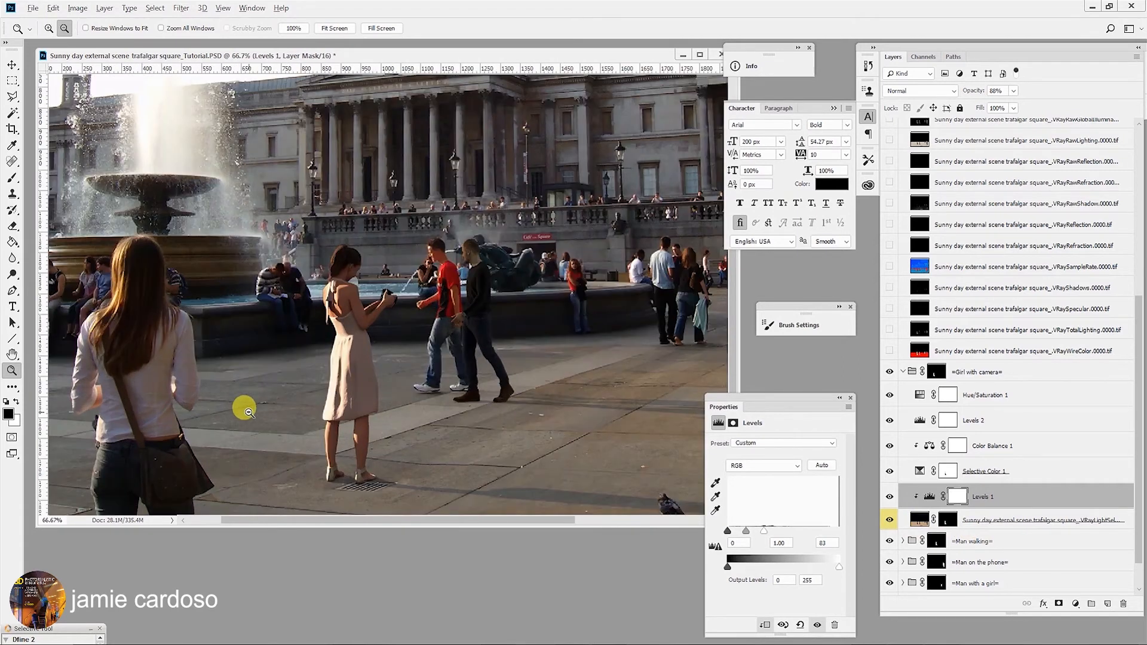
pyautogui.keyDown('alt'); pyautogui.click(248, 411); pyautogui.keyUp('alt')
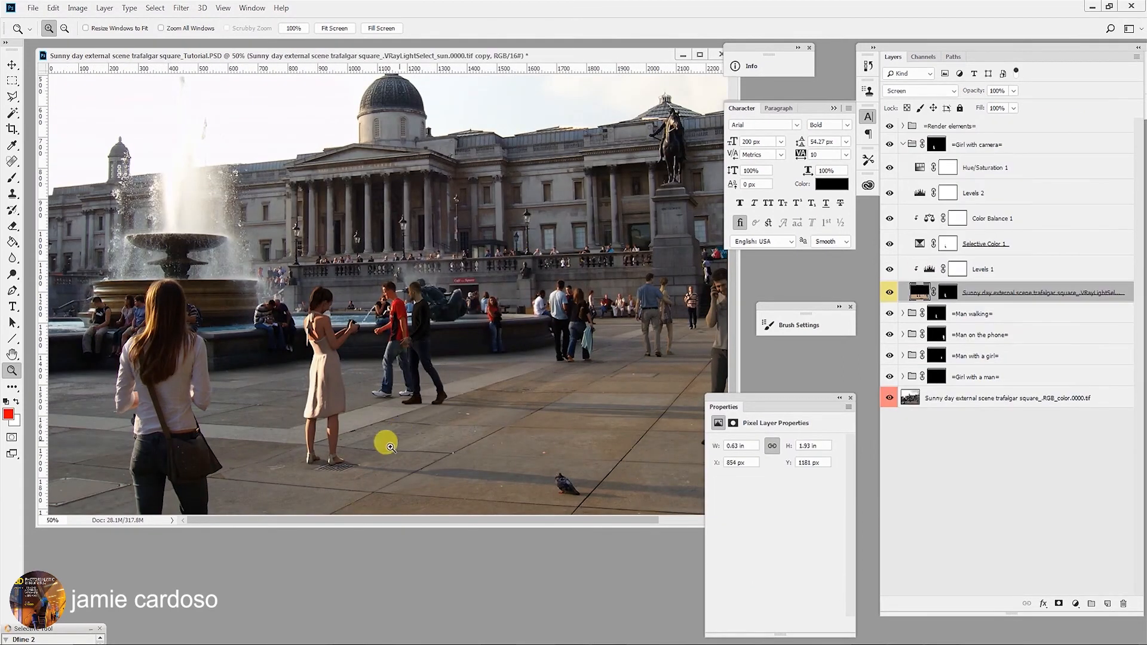
pyautogui.click(323, 419)
pyautogui.click(326, 425)
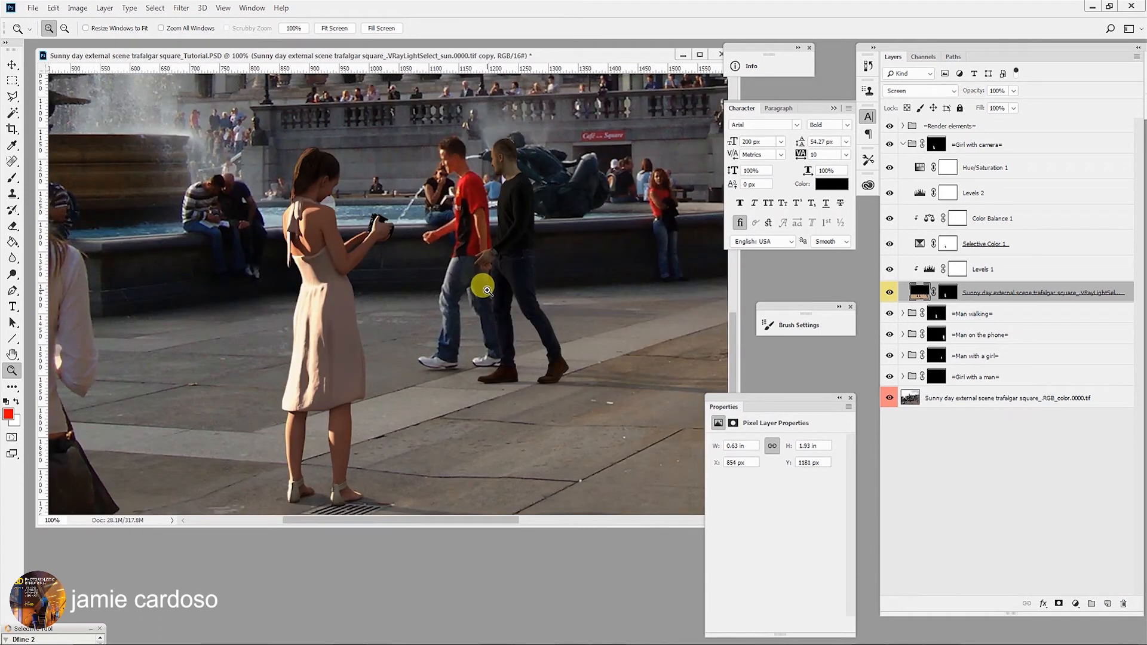
pyautogui.keyDown('alt'); pyautogui.click(434, 415); pyautogui.keyUp('alt')
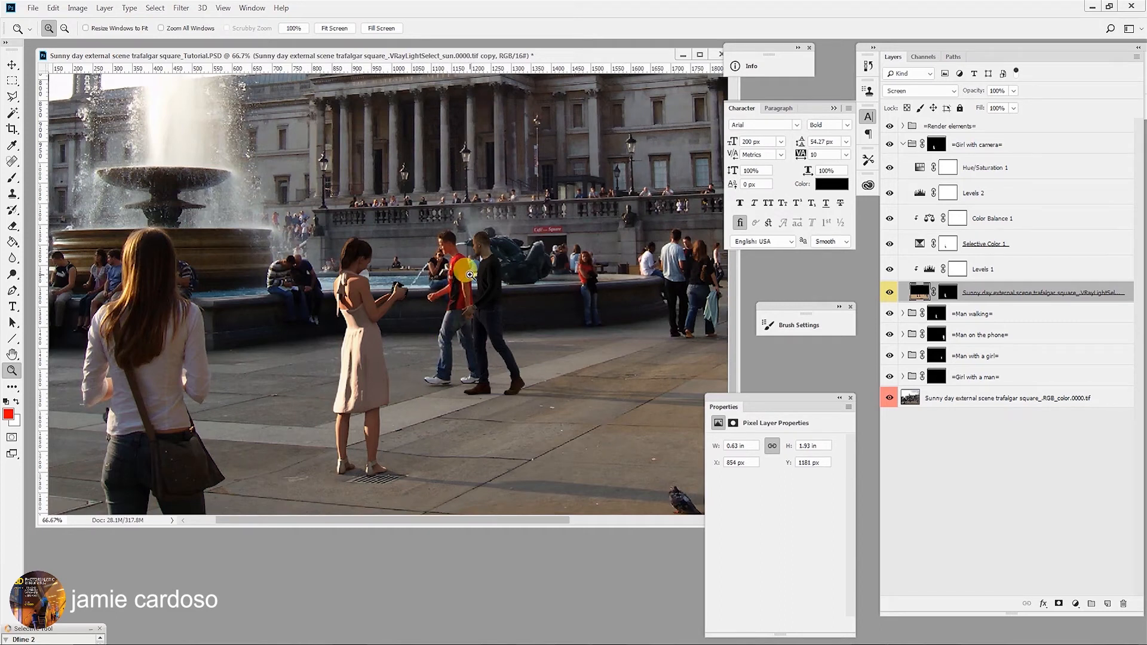
pyautogui.click(470, 275)
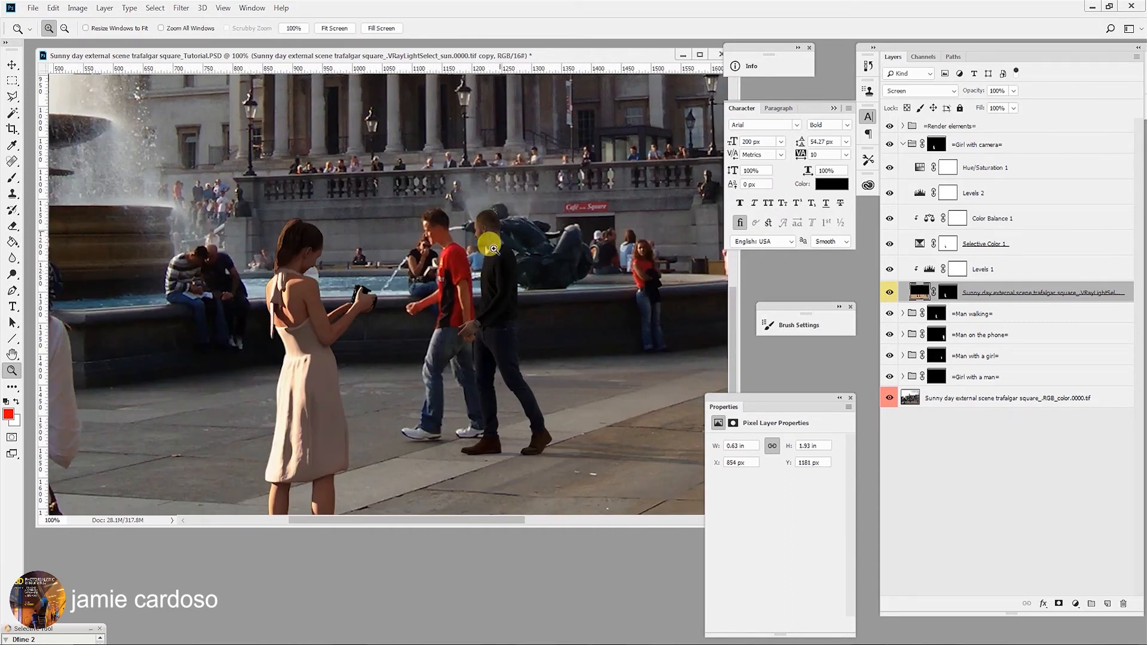
# - Duplicate the Girl with camera group's adjustment layers and render-pass layer into the Man walking group
pyautogui.scroll(1, 901, 245)
pyautogui.click(906, 146)
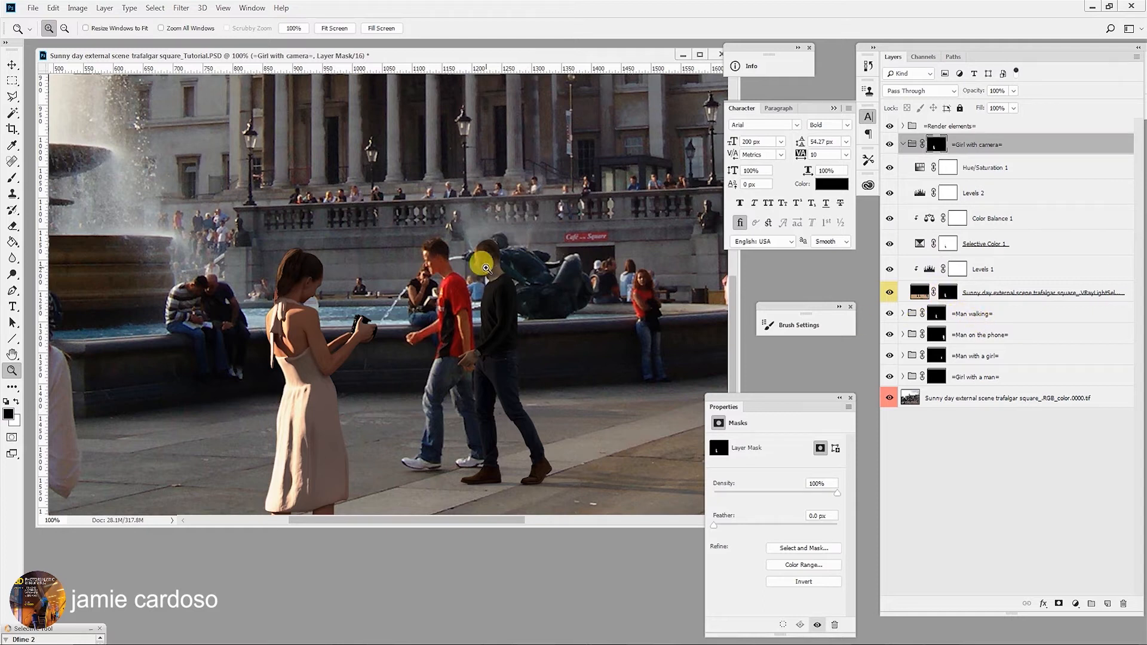
pyautogui.click(988, 167)
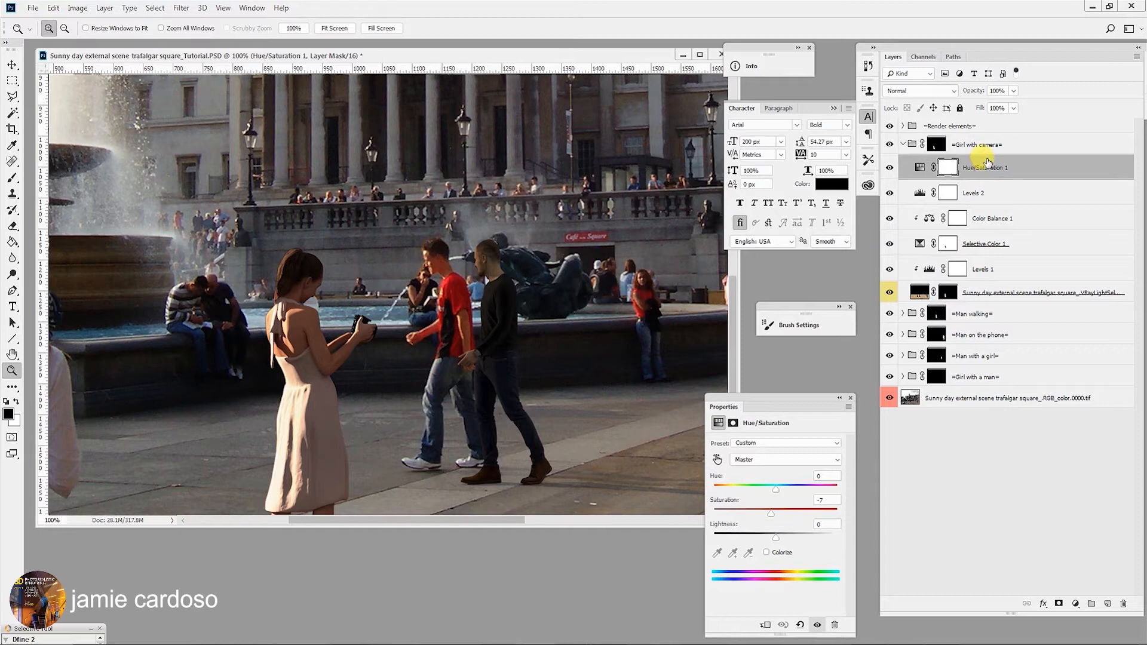
pyautogui.keyDown('shift'); pyautogui.click(993, 295); pyautogui.keyUp('shift')
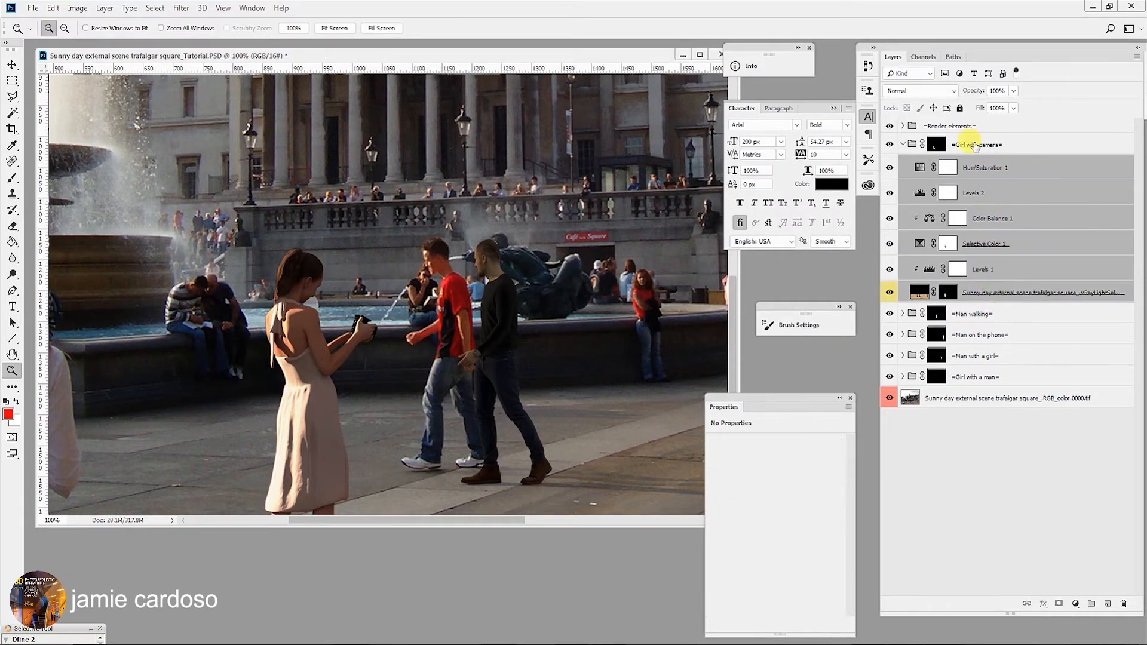
pyautogui.press('alt')
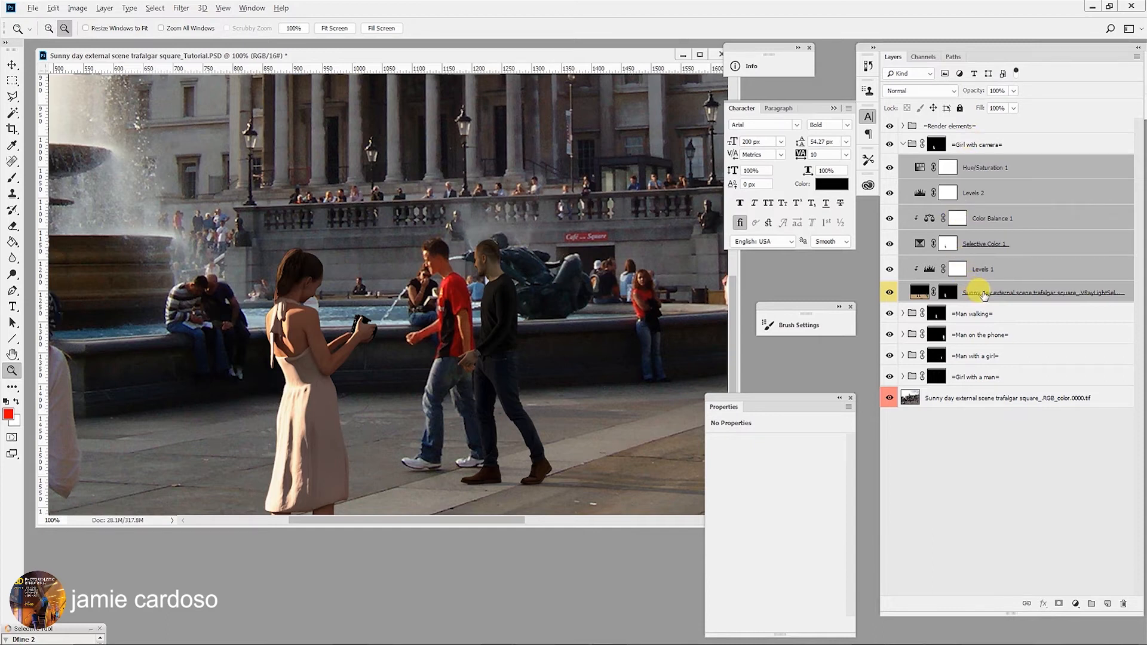
pyautogui.moveTo(984, 295); pyautogui.dragTo(990, 318)
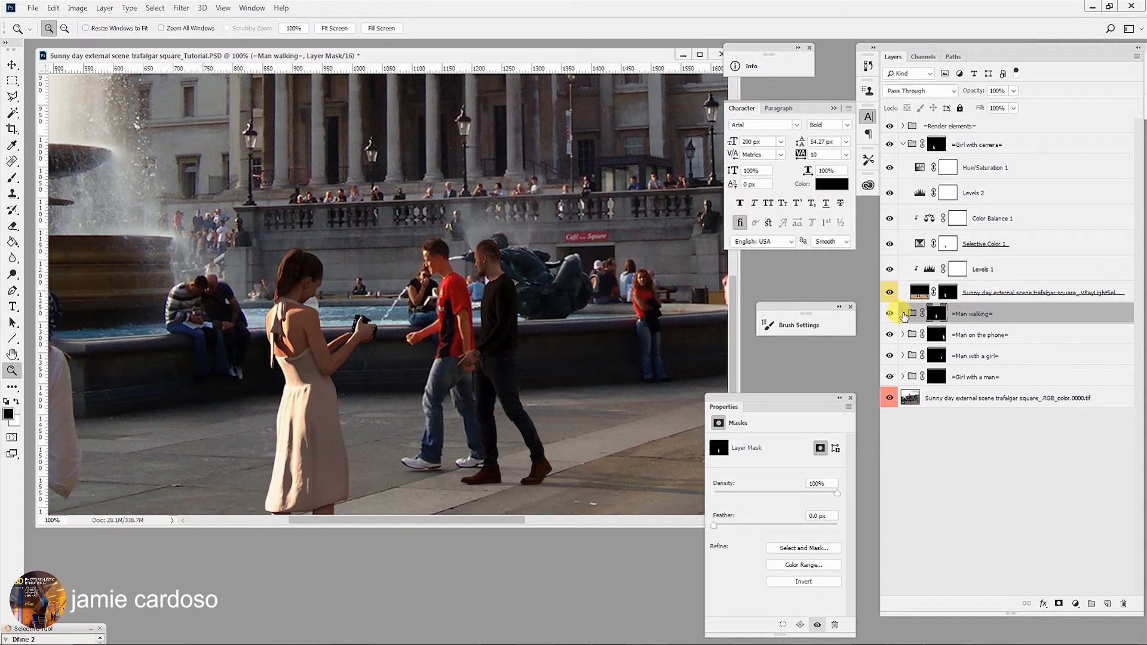
pyautogui.click(903, 314)
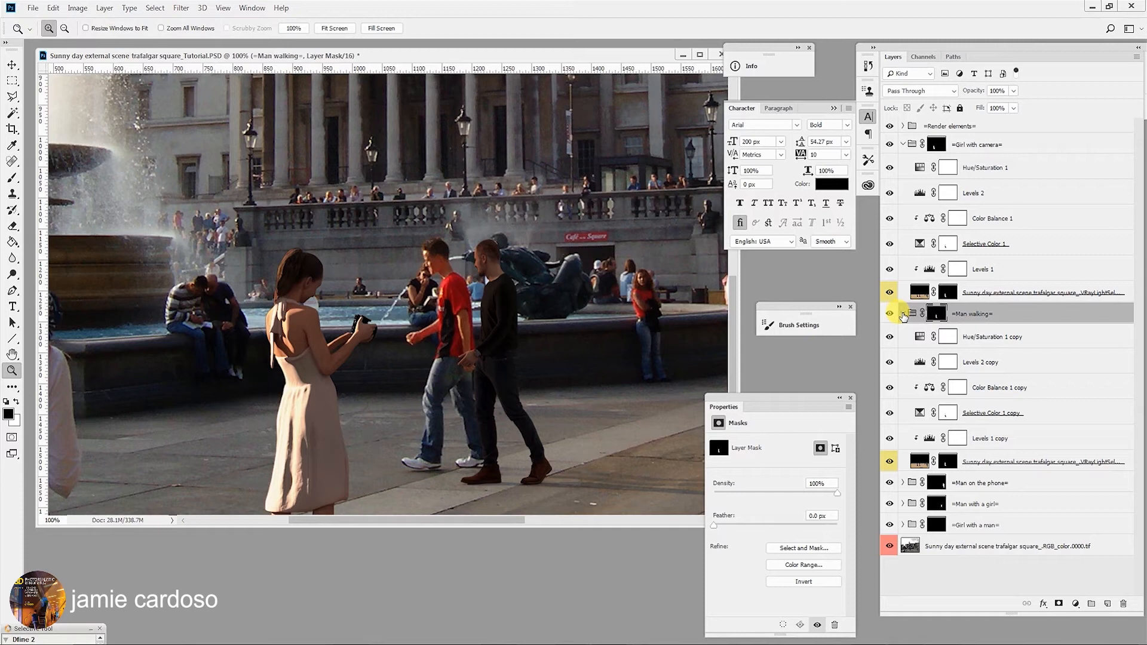
# - Delete the layer mask of the copied render-pass layer inside the Man walking group
pyautogui.click(946, 461)
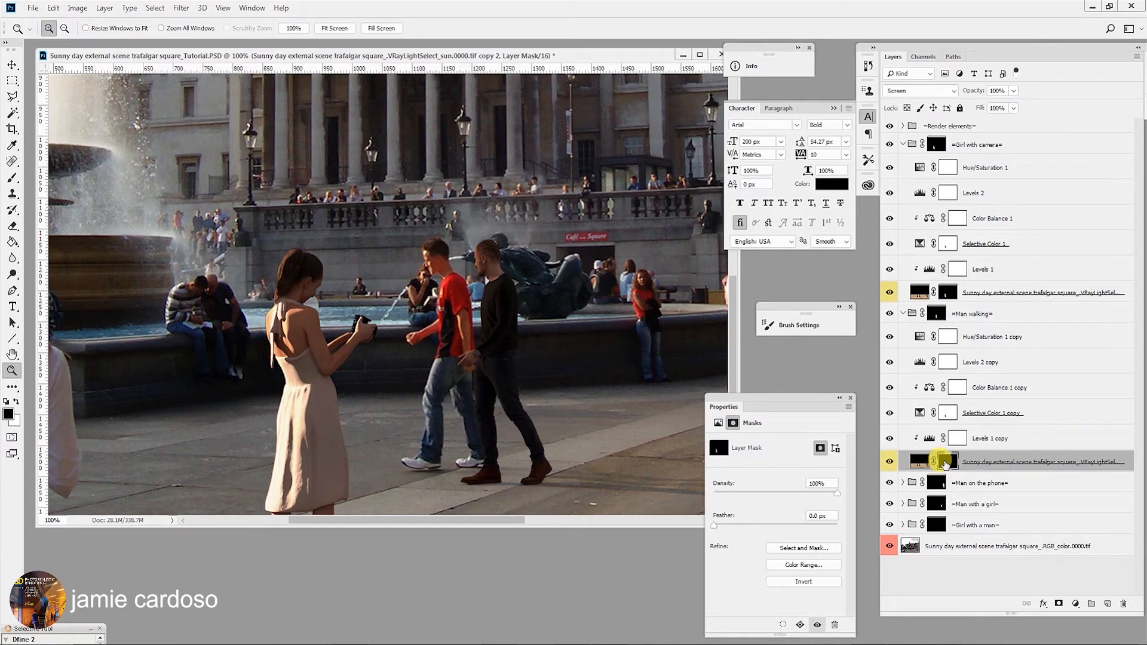
pyautogui.rightClick(944, 463)
pyautogui.click(958, 466)
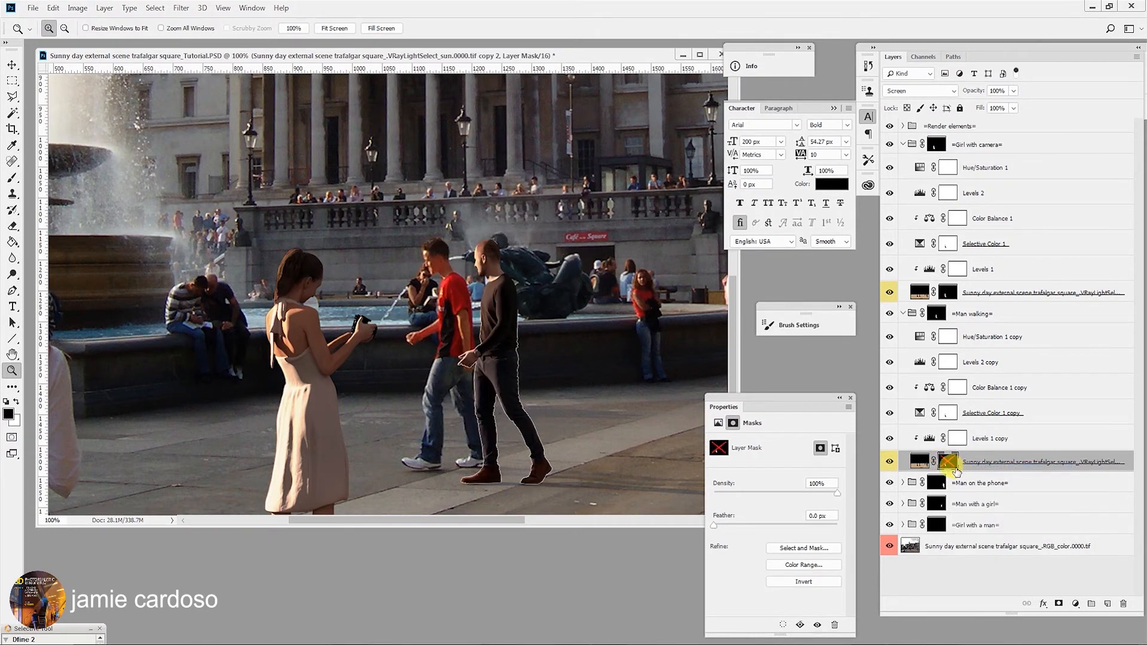
pyautogui.rightClick(950, 464)
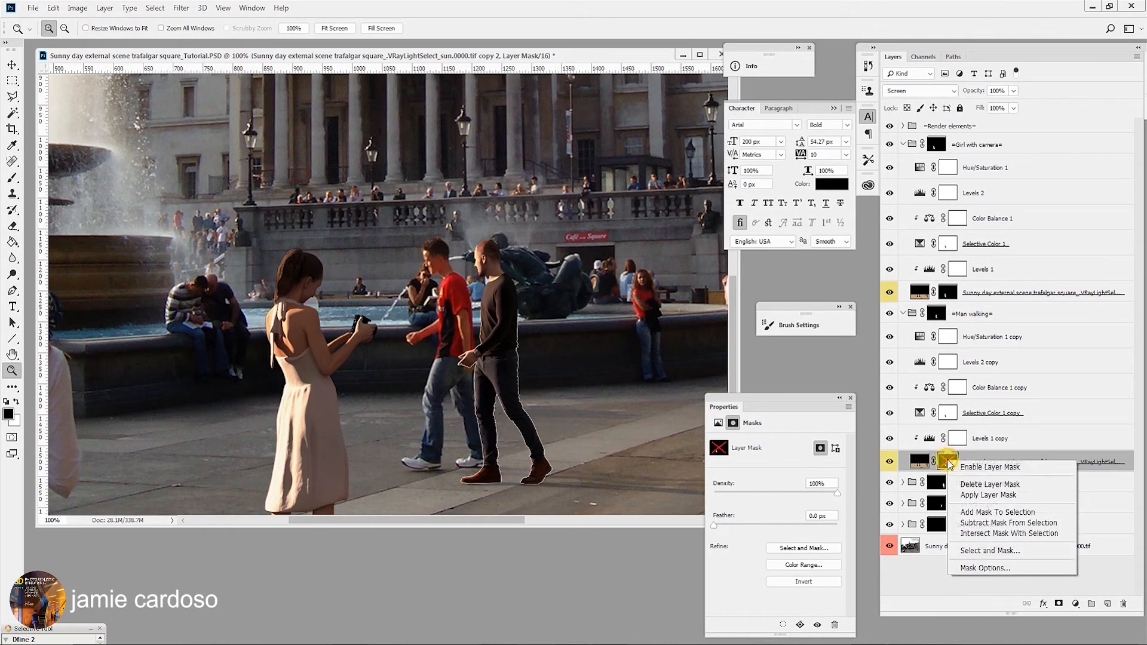
pyautogui.click(978, 485)
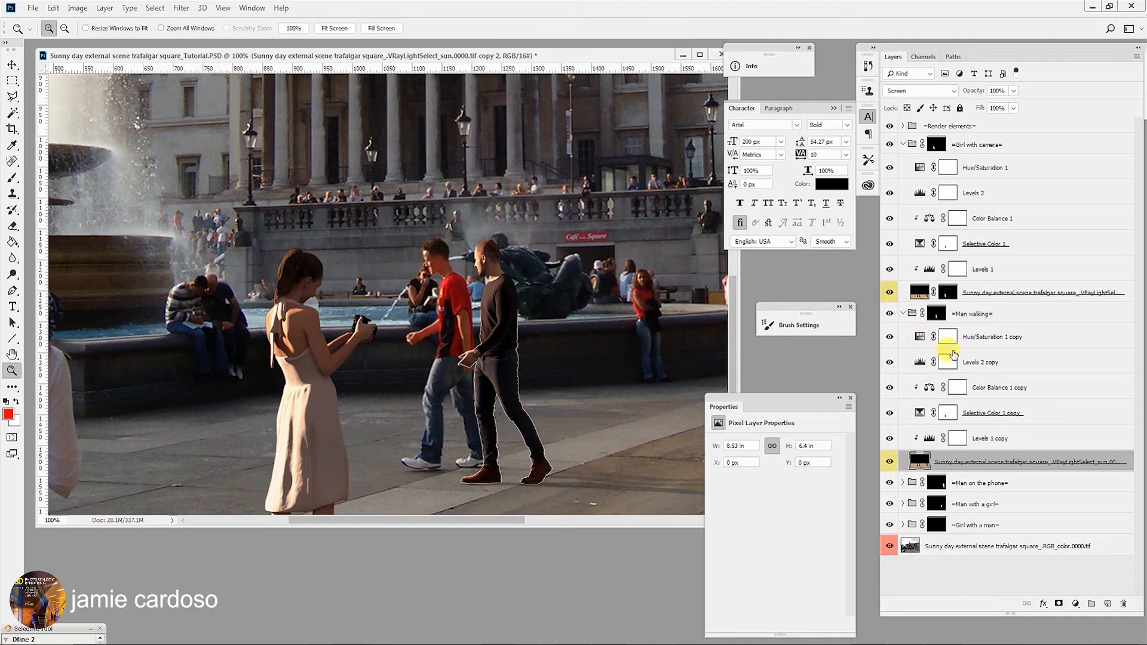
# - Load the Man walking group's mask as a selection and contract the selection by 1 pixel
pyautogui.keyDown('ctrl'); pyautogui.click(936, 315); pyautogui.keyUp('ctrl')
pyautogui.hotkey('ctrl', 'z')
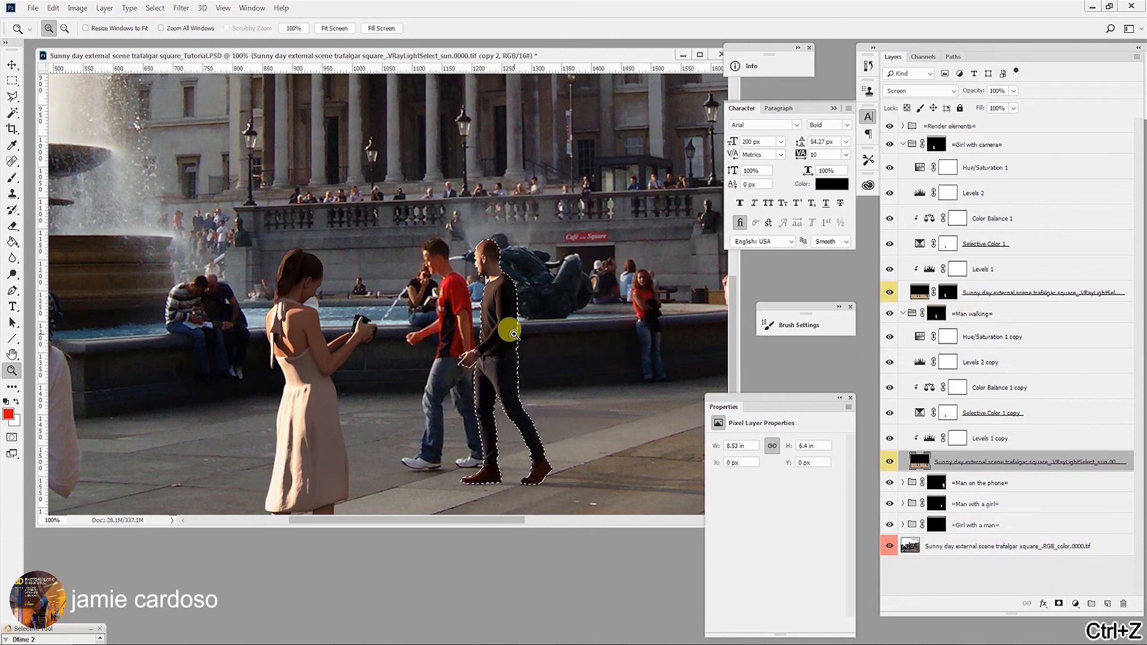
pyautogui.click(513, 333)
pyautogui.click(513, 329)
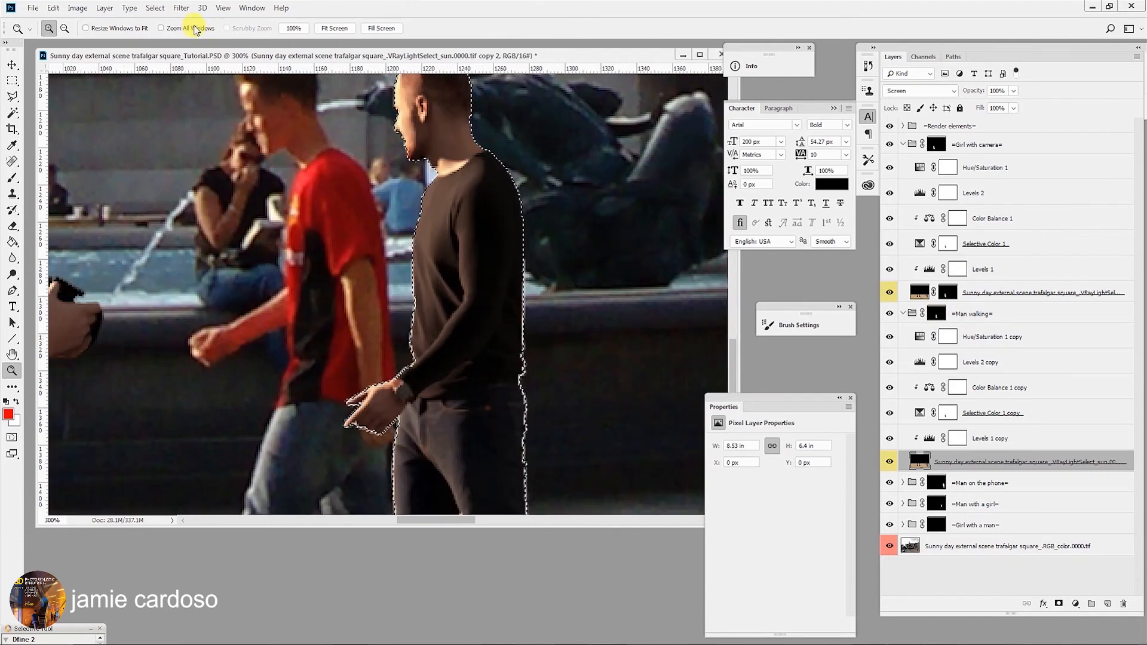
pyautogui.click(155, 8)
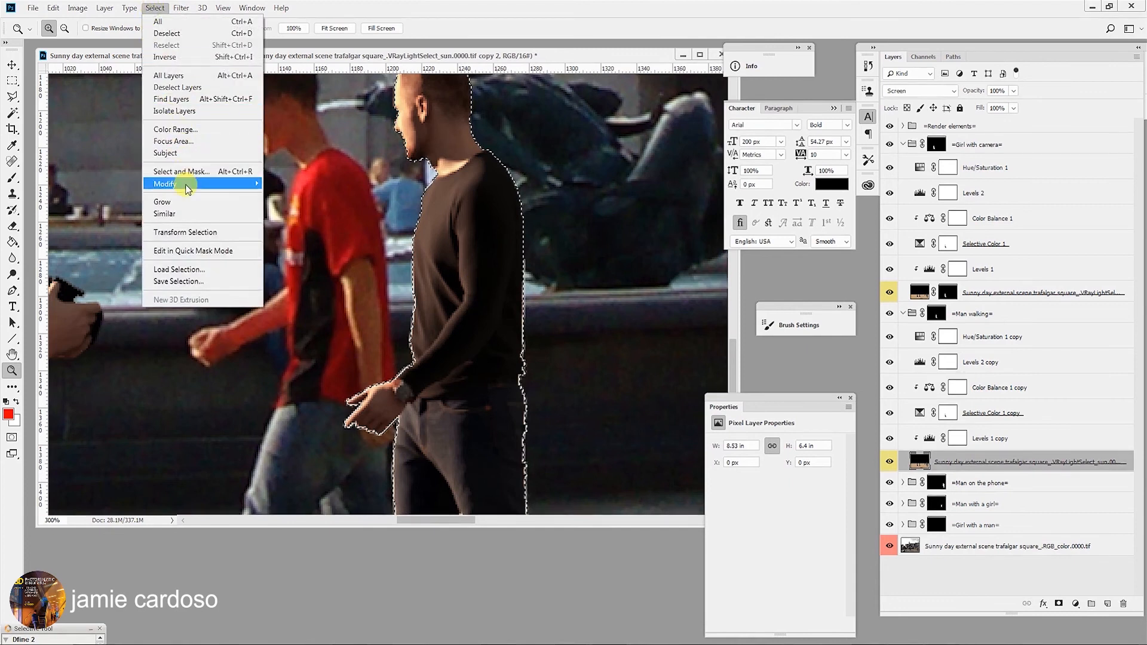
pyautogui.moveTo(188, 189)
pyautogui.click(93, 222)
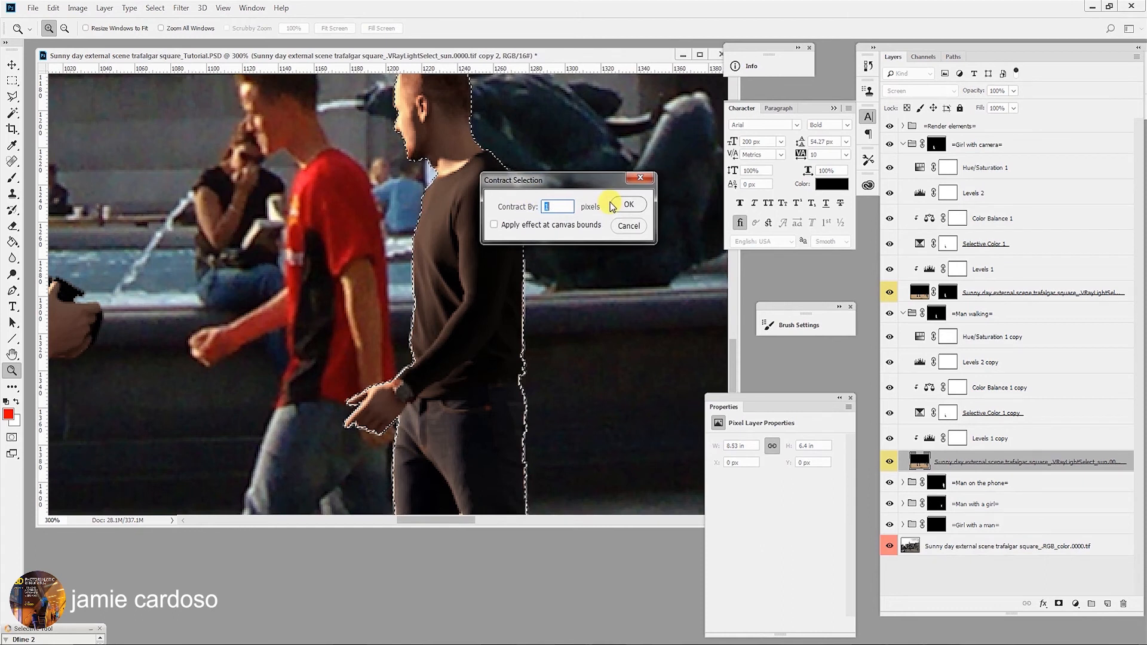
pyautogui.click(627, 204)
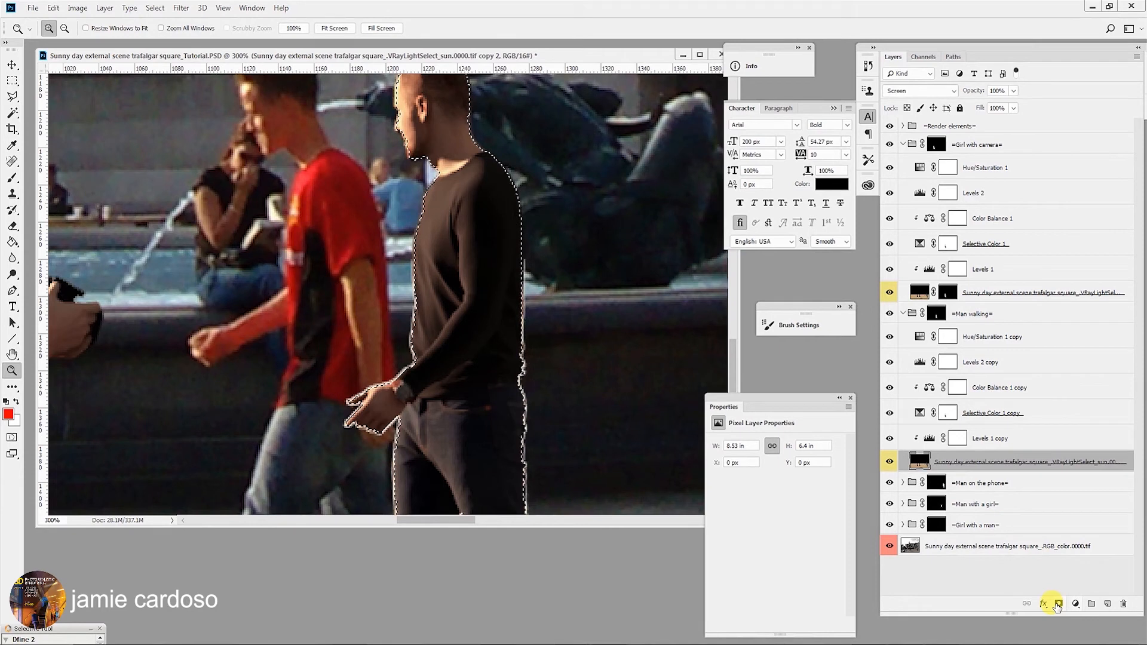
# - Add a layer mask from the contracted selection to the copied render-pass layer
pyautogui.click(1057, 603)
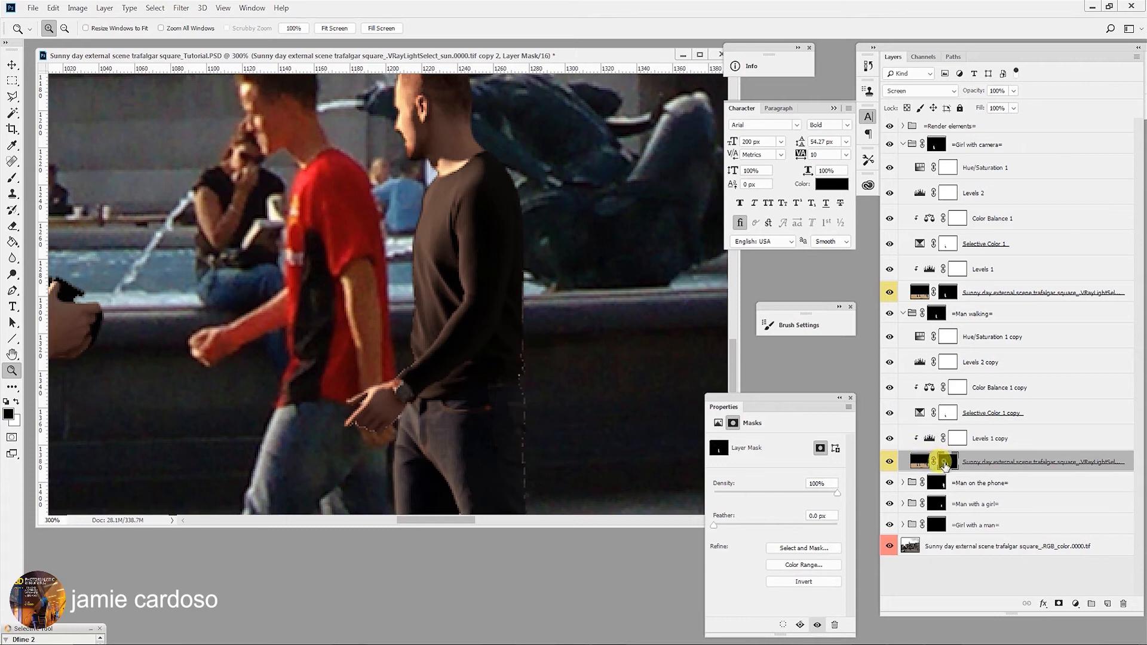
pyautogui.click(13, 180)
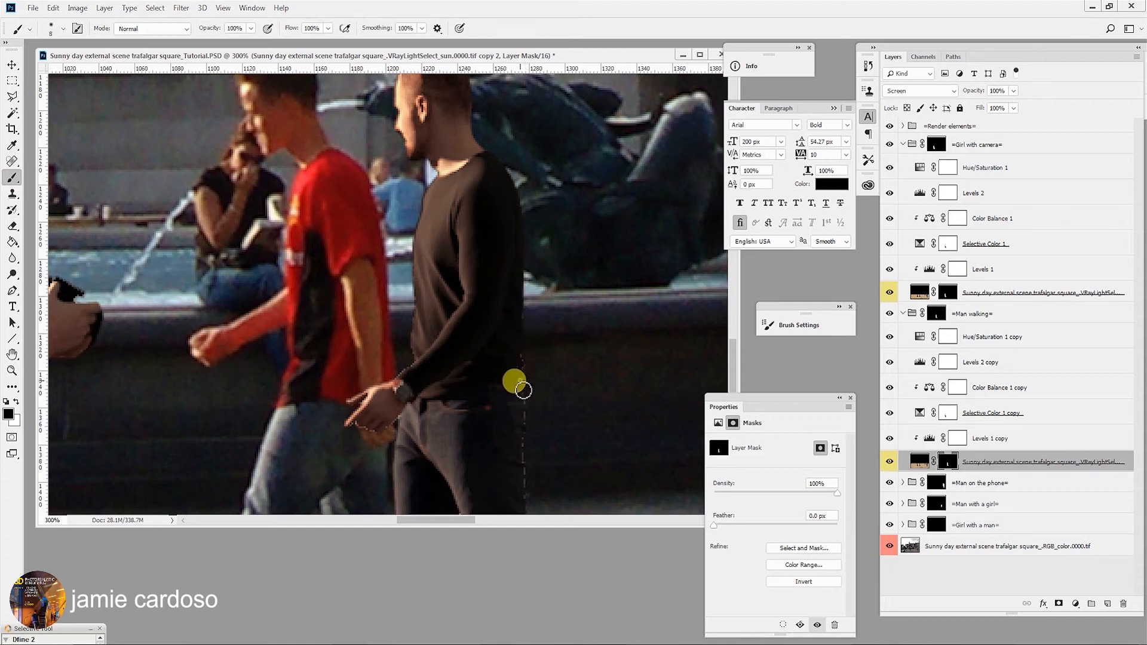
pyautogui.click(888, 461)
pyautogui.click(888, 462)
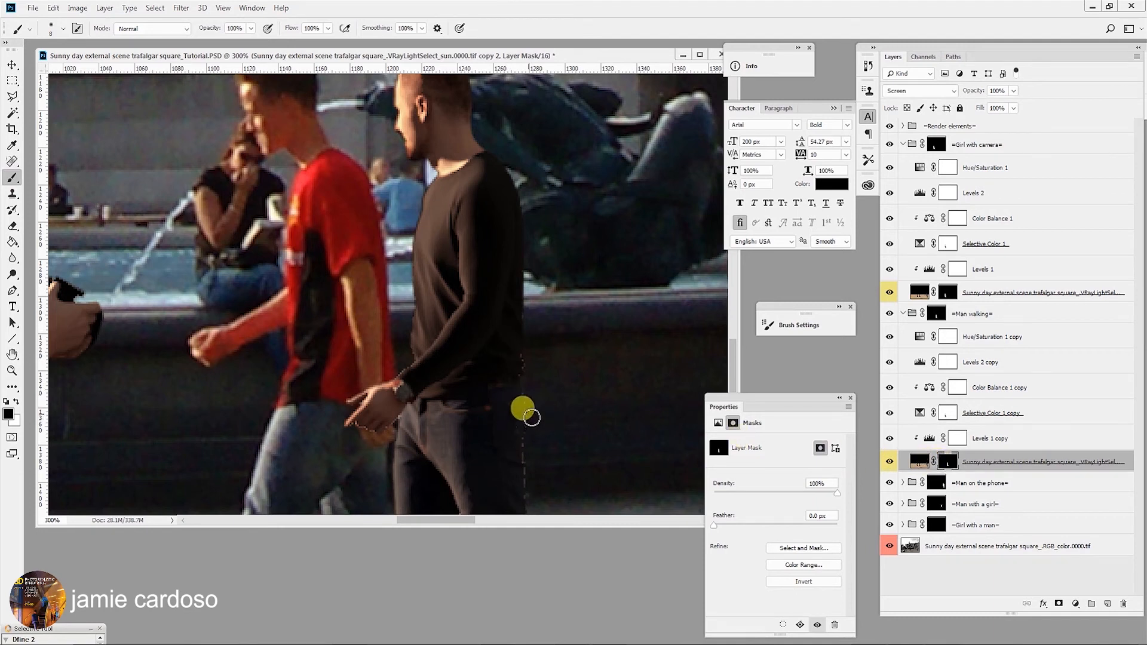
# - Paint black on the copied render-pass mask with a small brush along the walking man's edges, legs and head
pyautogui.moveTo(527, 399)
pyautogui.mouseDown()
pyautogui.moveTo(528, 456)
pyautogui.moveTo(529, 367)
pyautogui.moveTo(510, 350)
pyautogui.moveTo(508, 362)
pyautogui.moveTo(509, 307)
pyautogui.moveTo(525, 463)
pyautogui.mouseUp()
pyautogui.press(']')
pyautogui.press('space')
pyautogui.moveTo(521, 390); pyautogui.dragTo(497, 150)
pyautogui.moveTo(515, 307)
pyautogui.mouseDown()
pyautogui.moveTo(494, 268)
pyautogui.moveTo(592, 469)
pyautogui.moveTo(591, 341)
pyautogui.moveTo(567, 256)
pyautogui.moveTo(555, 287)
pyautogui.moveTo(568, 322)
pyautogui.moveTo(483, 303)
pyautogui.mouseUp()
pyautogui.press('space')
pyautogui.press('space')
pyautogui.moveTo(403, 221); pyautogui.dragTo(435, 341)
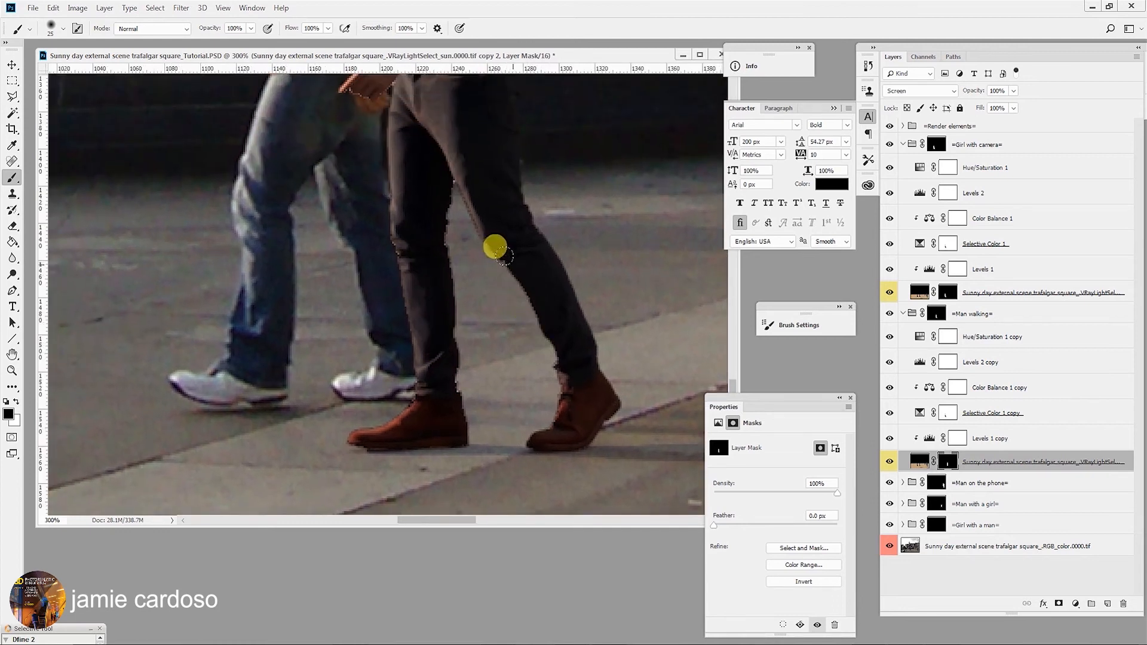
pyautogui.press('space')
pyautogui.moveTo(452, 193); pyautogui.dragTo(529, 412)
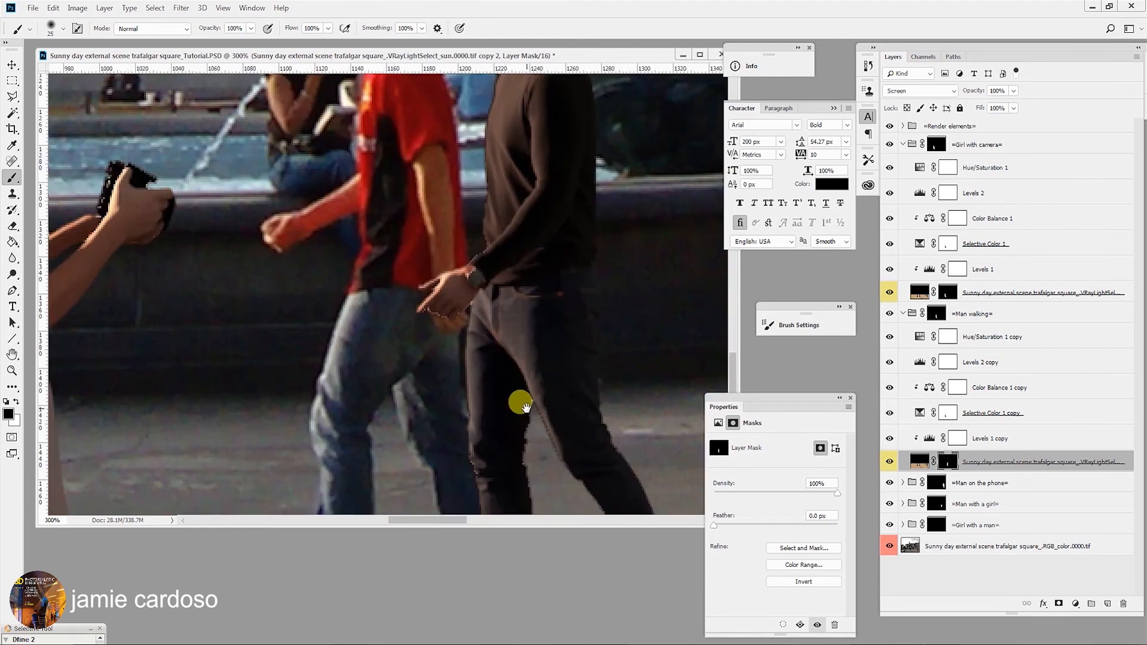
pyautogui.press('[')
pyautogui.press('[')
pyautogui.press('[')
pyautogui.press('[')
pyautogui.press('[')
pyautogui.press('[')
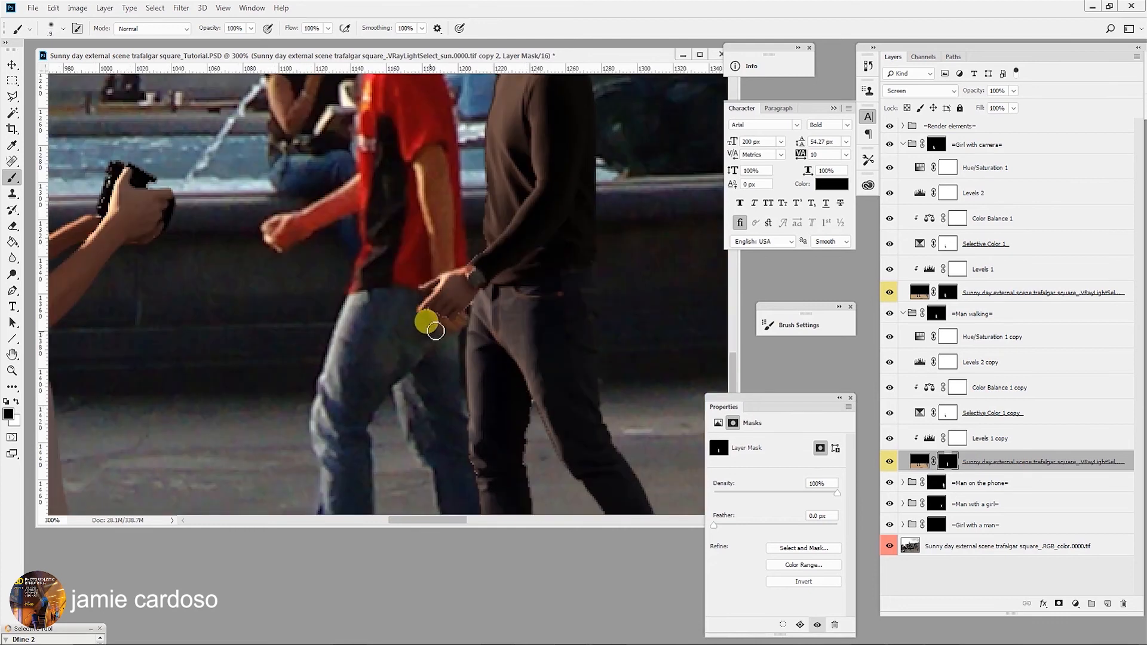
pyautogui.moveTo(431, 315)
pyautogui.mouseDown()
pyautogui.moveTo(480, 300)
pyautogui.moveTo(484, 226)
pyautogui.moveTo(470, 265)
pyautogui.moveTo(491, 251)
pyautogui.moveTo(497, 166)
pyautogui.moveTo(543, 339)
pyautogui.mouseUp()
pyautogui.scroll(-2, 542, 353)
pyautogui.moveTo(477, 353)
pyautogui.mouseDown()
pyautogui.moveTo(482, 448)
pyautogui.moveTo(474, 398)
pyautogui.moveTo(417, 403)
pyautogui.moveTo(442, 419)
pyautogui.moveTo(525, 421)
pyautogui.moveTo(532, 335)
pyautogui.moveTo(540, 469)
pyautogui.moveTo(534, 349)
pyautogui.mouseUp()
pyautogui.hotkey('ctrl', 'z')
pyautogui.scroll(-3, 533, 348)
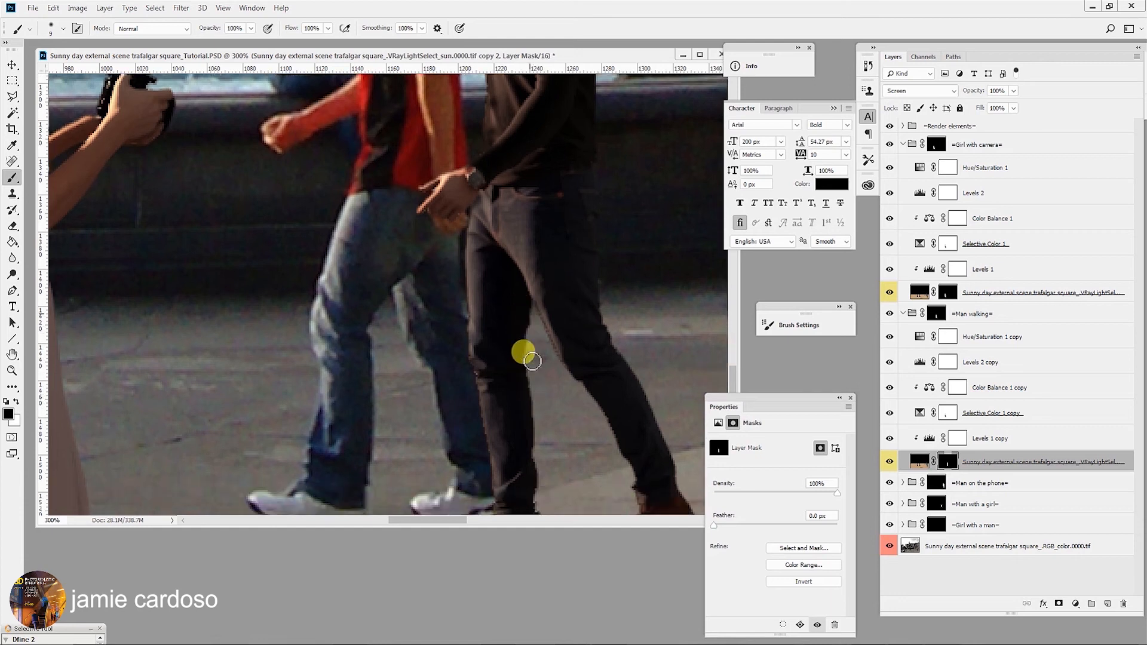
pyautogui.moveTo(475, 278)
pyautogui.mouseDown()
pyautogui.moveTo(489, 372)
pyautogui.moveTo(545, 436)
pyautogui.moveTo(535, 346)
pyautogui.moveTo(552, 473)
pyautogui.moveTo(578, 427)
pyautogui.moveTo(532, 225)
pyautogui.moveTo(515, 222)
pyautogui.moveTo(526, 344)
pyautogui.moveTo(480, 246)
pyautogui.moveTo(473, 177)
pyautogui.moveTo(438, 485)
pyautogui.mouseUp()
pyautogui.moveTo(461, 298); pyautogui.dragTo(440, 447)
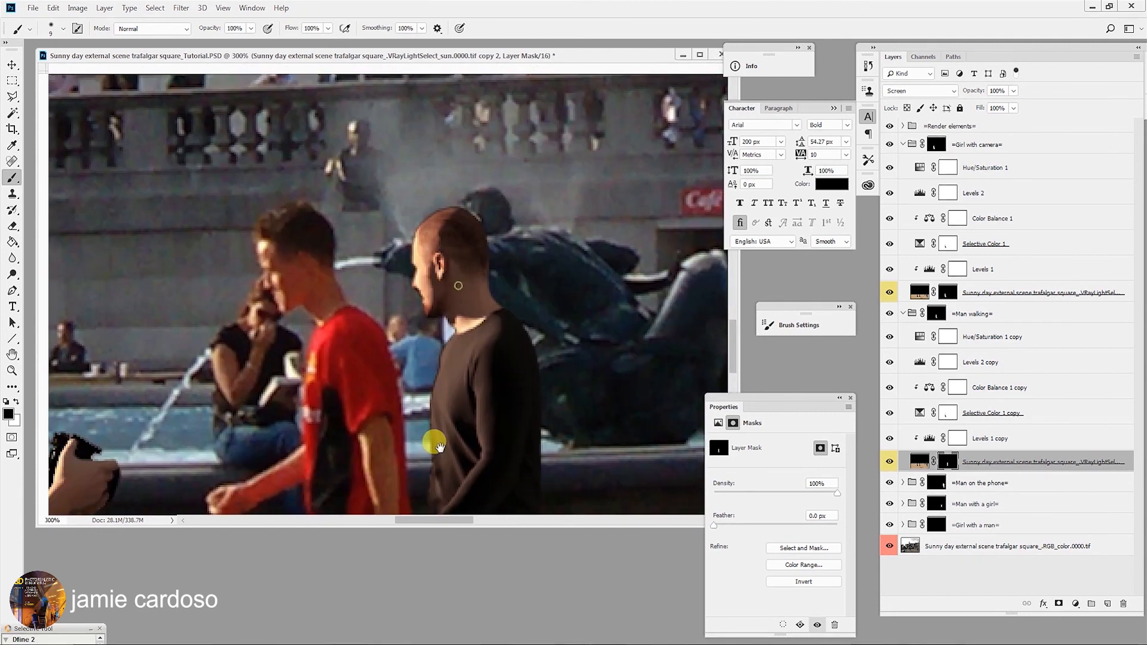
pyautogui.moveTo(487, 219); pyautogui.dragTo(481, 206)
# - Examine the walking man at different zoom levels while toggling the copied render-pass layer on and off
pyautogui.press('z')
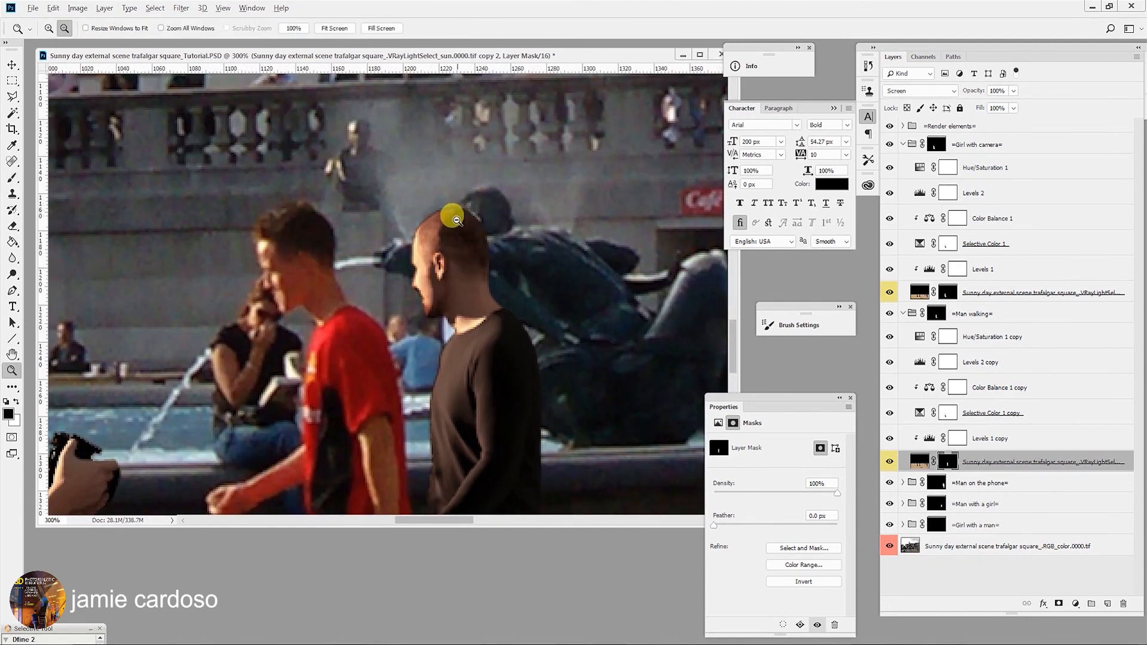
pyautogui.keyDown('alt'); pyautogui.click(457, 220); pyautogui.keyUp('alt')
pyautogui.keyDown('alt'); pyautogui.click(457, 220); pyautogui.keyUp('alt')
pyautogui.keyDown('alt'); pyautogui.click(457, 220); pyautogui.keyUp('alt')
pyautogui.click(470, 236)
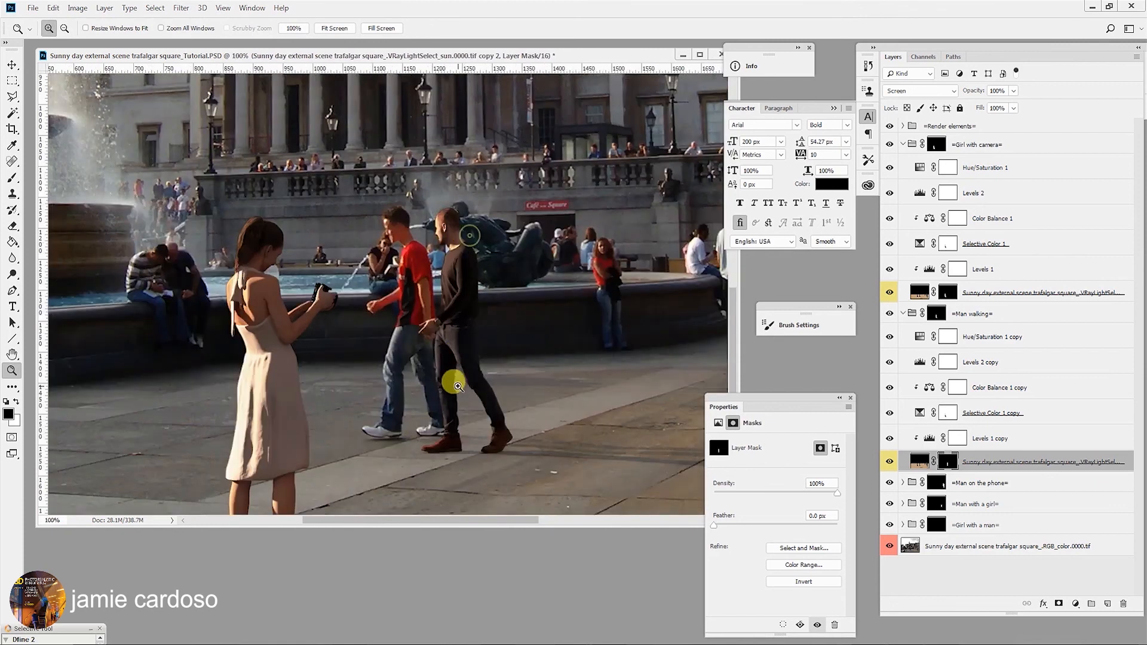
pyautogui.click(434, 345)
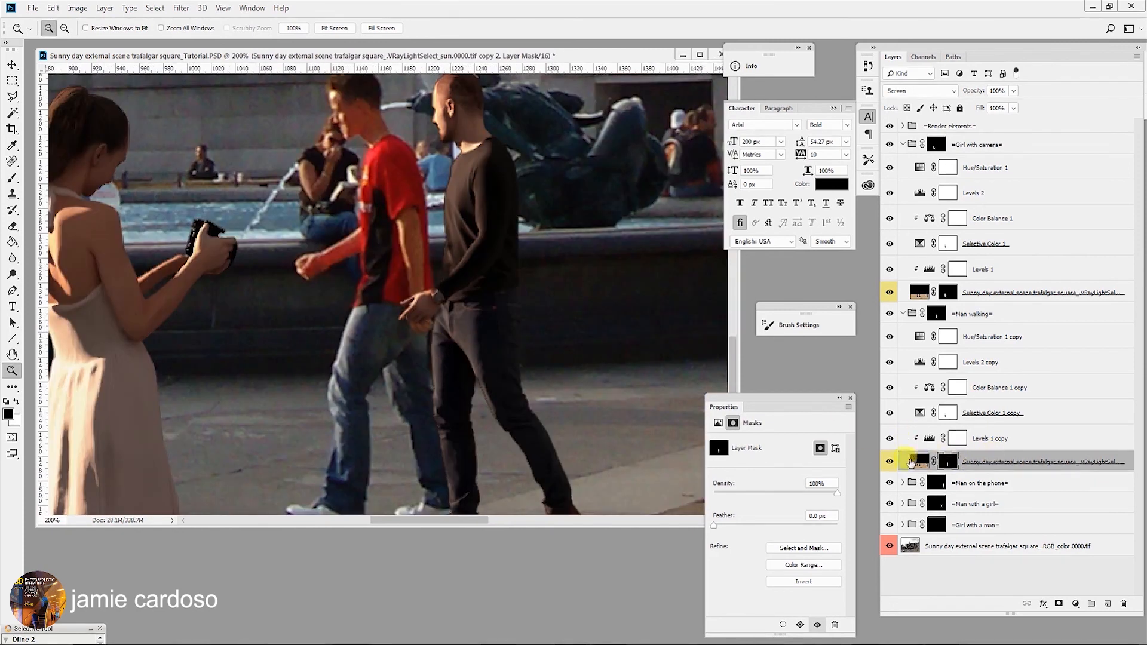
pyautogui.click(887, 461)
pyautogui.click(887, 462)
pyautogui.click(888, 462)
pyautogui.click(887, 462)
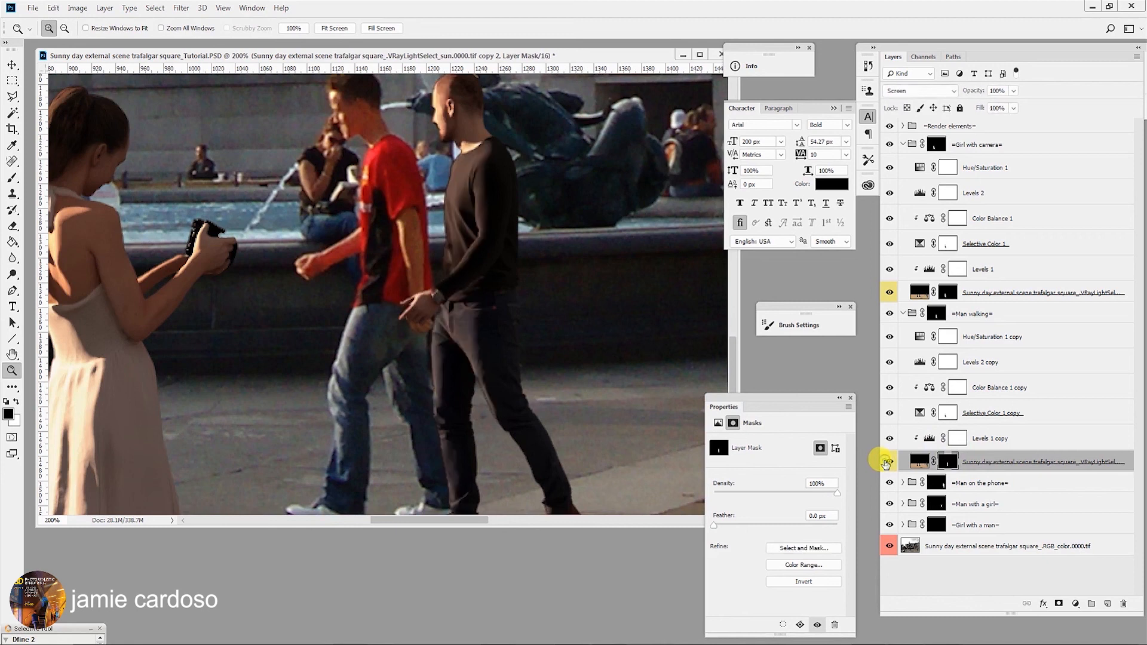
pyautogui.moveTo(485, 198); pyautogui.dragTo(495, 239)
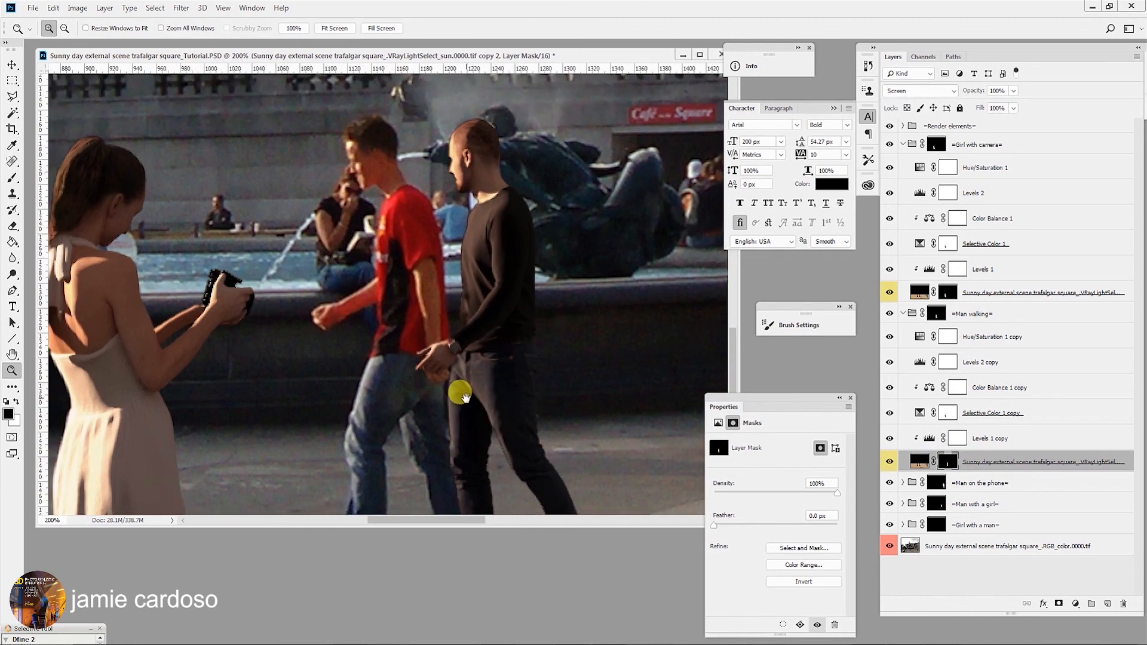
pyautogui.click(436, 367)
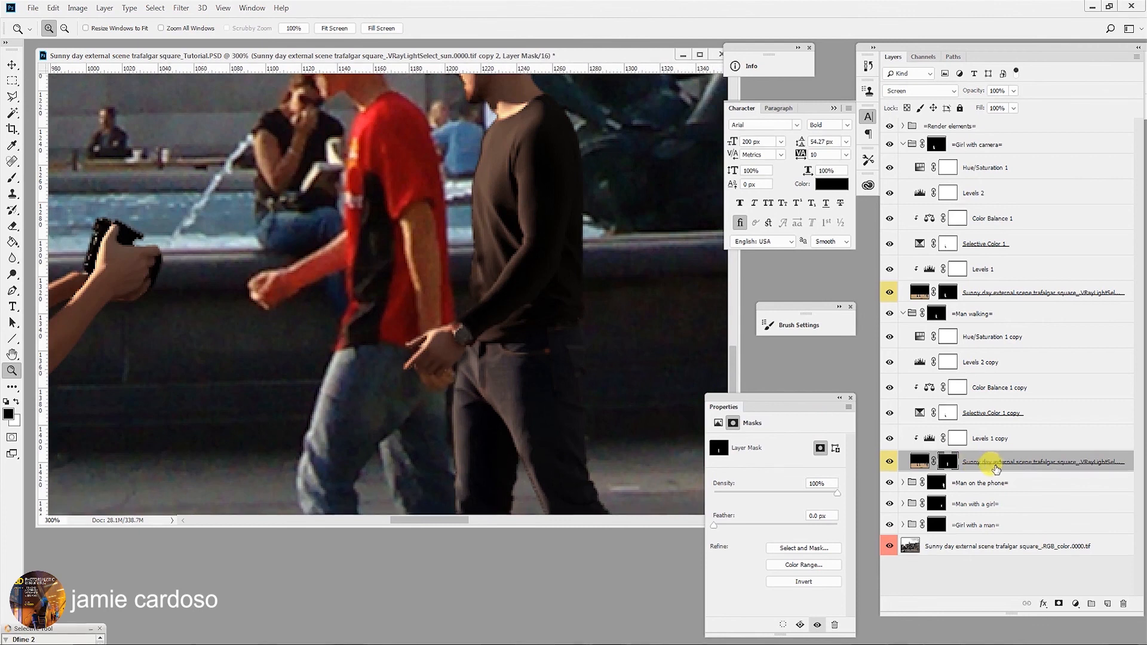
# - Select the Selective Color 1 copy layer and set its Yellows to Cyan -100, Magenta +28, Yellow -50
pyautogui.click(984, 414)
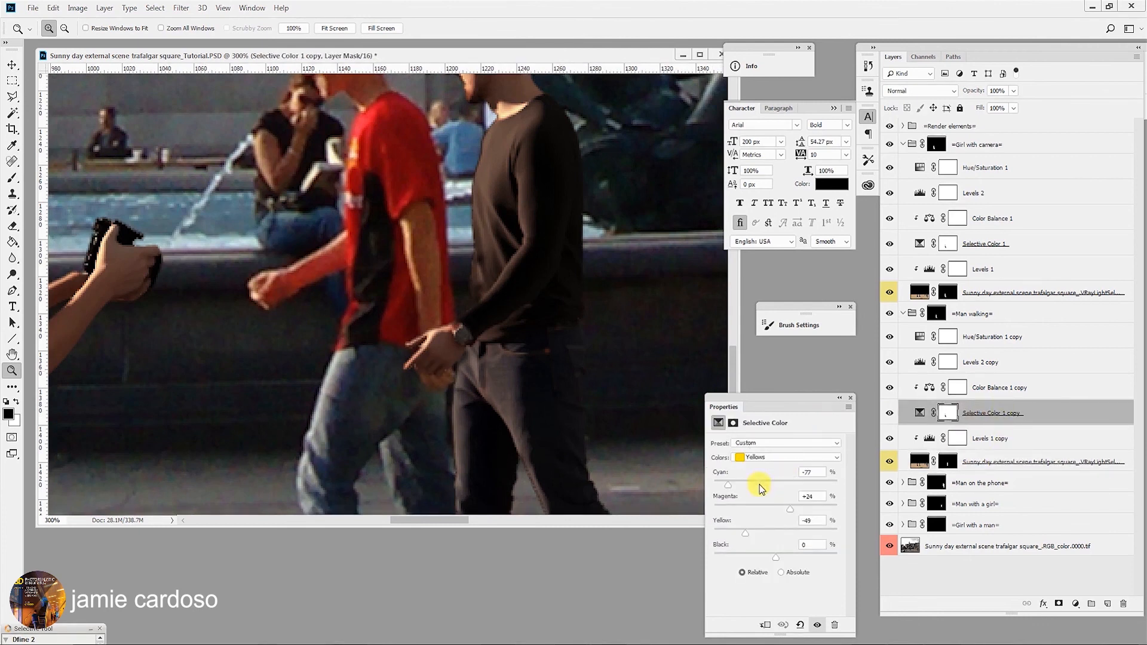
pyautogui.moveTo(435, 238); pyautogui.dragTo(428, 297)
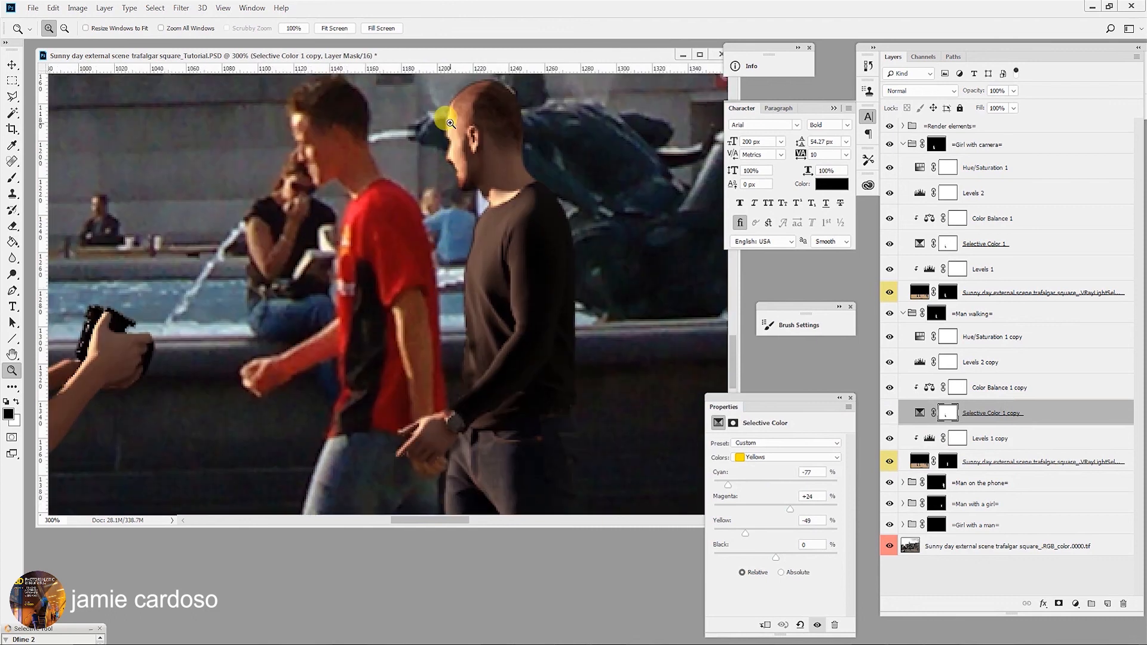
pyautogui.moveTo(371, 353); pyautogui.dragTo(394, 313)
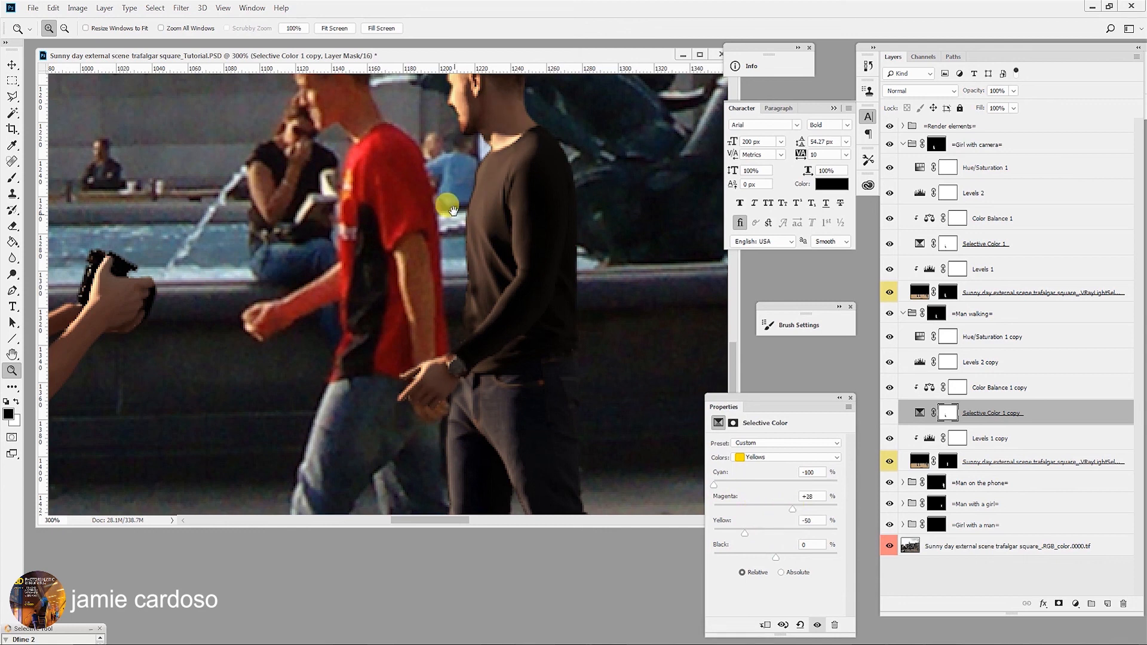
pyautogui.moveTo(453, 222); pyautogui.dragTo(433, 349)
pyautogui.keyDown('alt'); pyautogui.click(433, 349); pyautogui.keyUp('alt')
pyautogui.keyDown('alt'); pyautogui.click(432, 349); pyautogui.keyUp('alt')
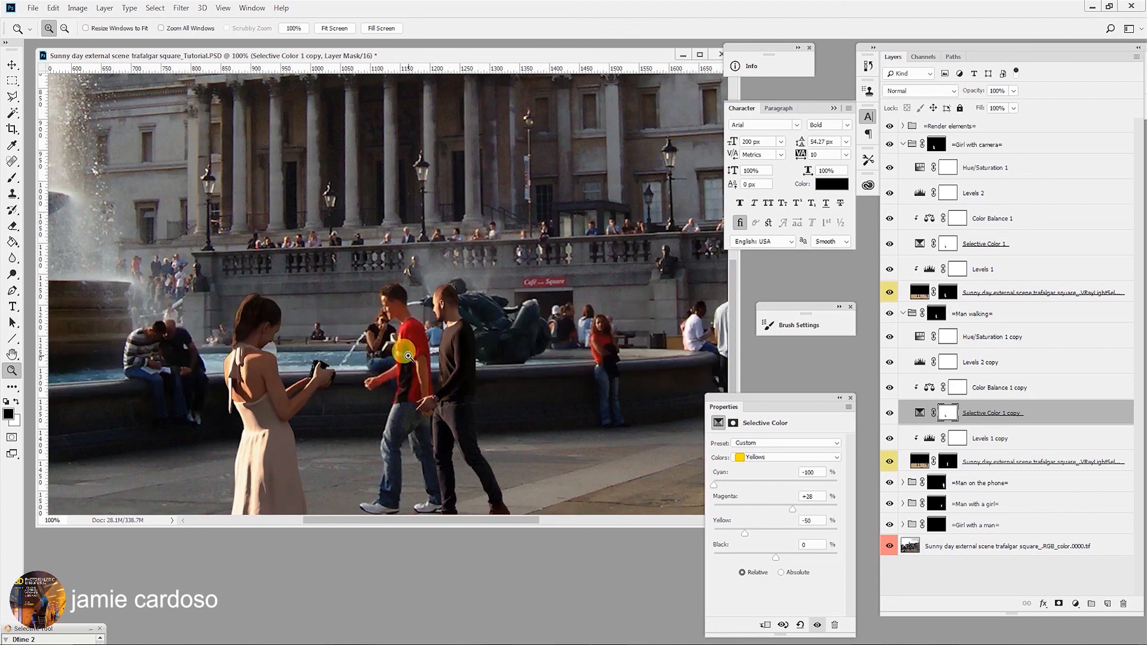
pyautogui.click(412, 350)
pyautogui.click(408, 356)
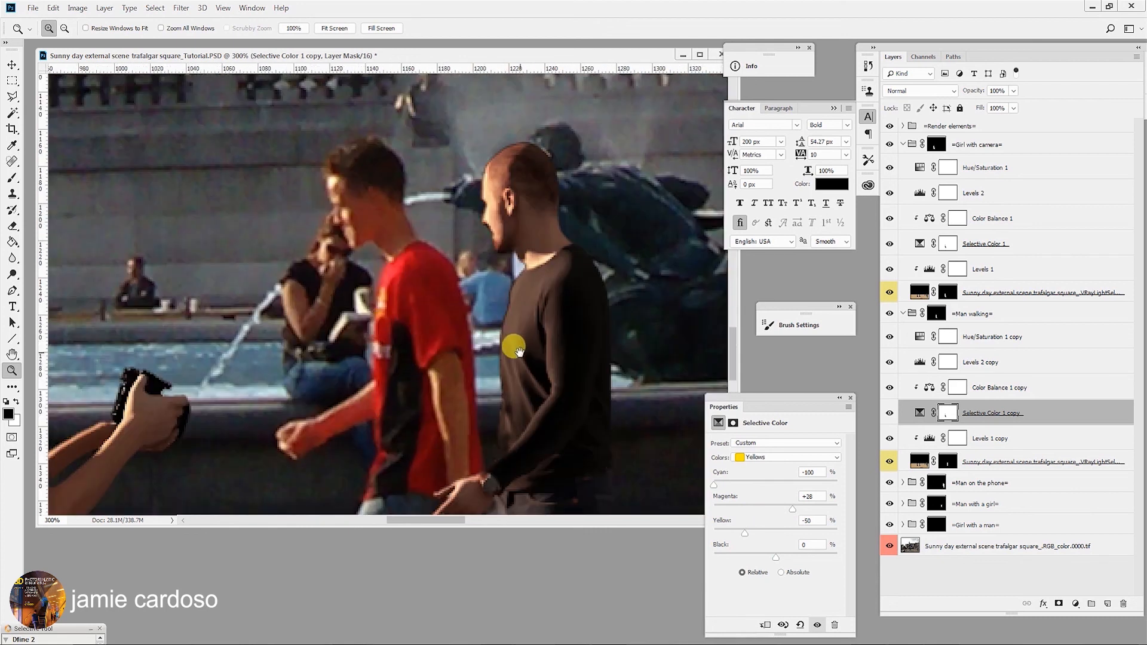
pyautogui.moveTo(512, 343); pyautogui.dragTo(487, 321)
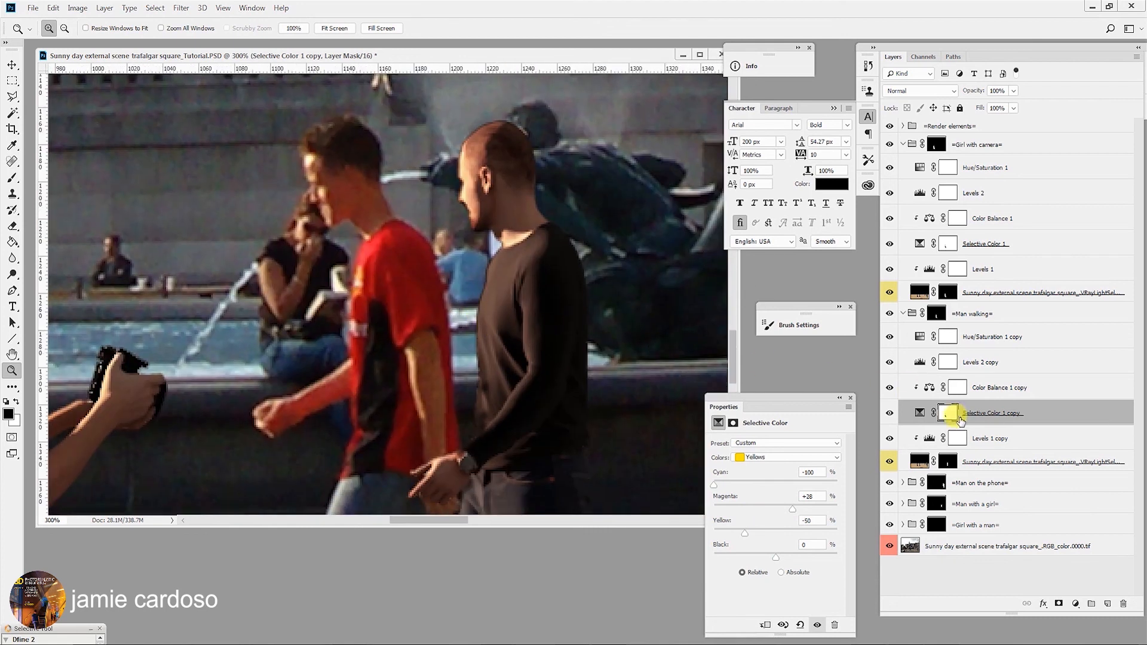
# - Delete the Selective Color 1 copy's layer mask and add a new blank layer mask to it
pyautogui.click(948, 416)
pyautogui.rightClick(948, 416)
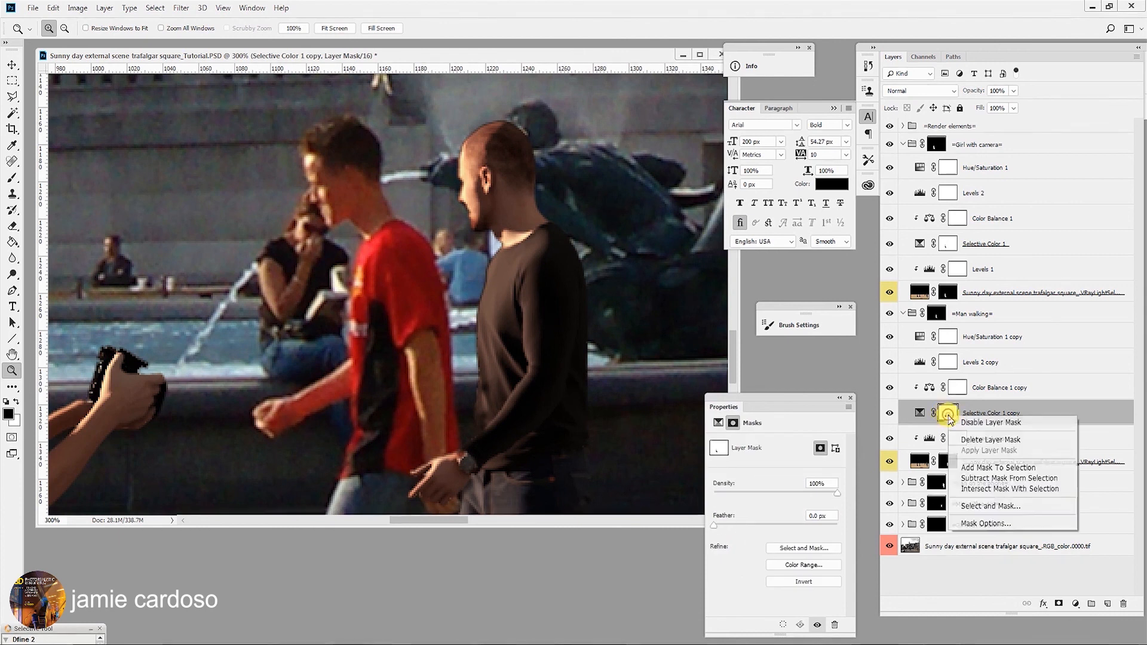
pyautogui.click(951, 418)
pyautogui.rightClick(948, 413)
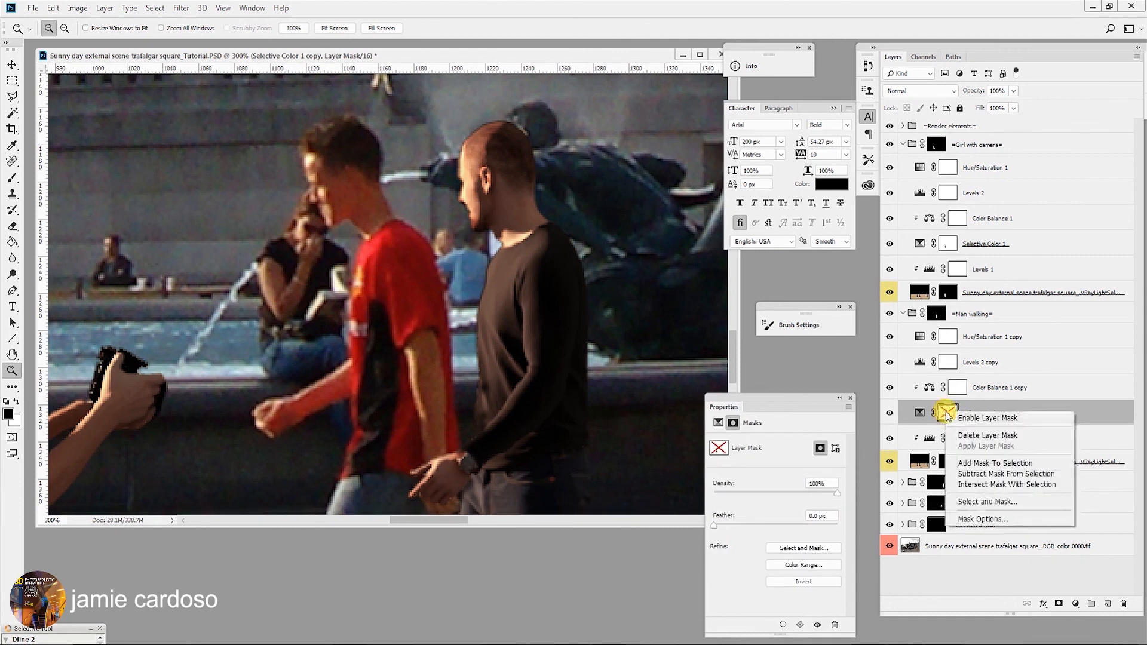
pyautogui.click(973, 435)
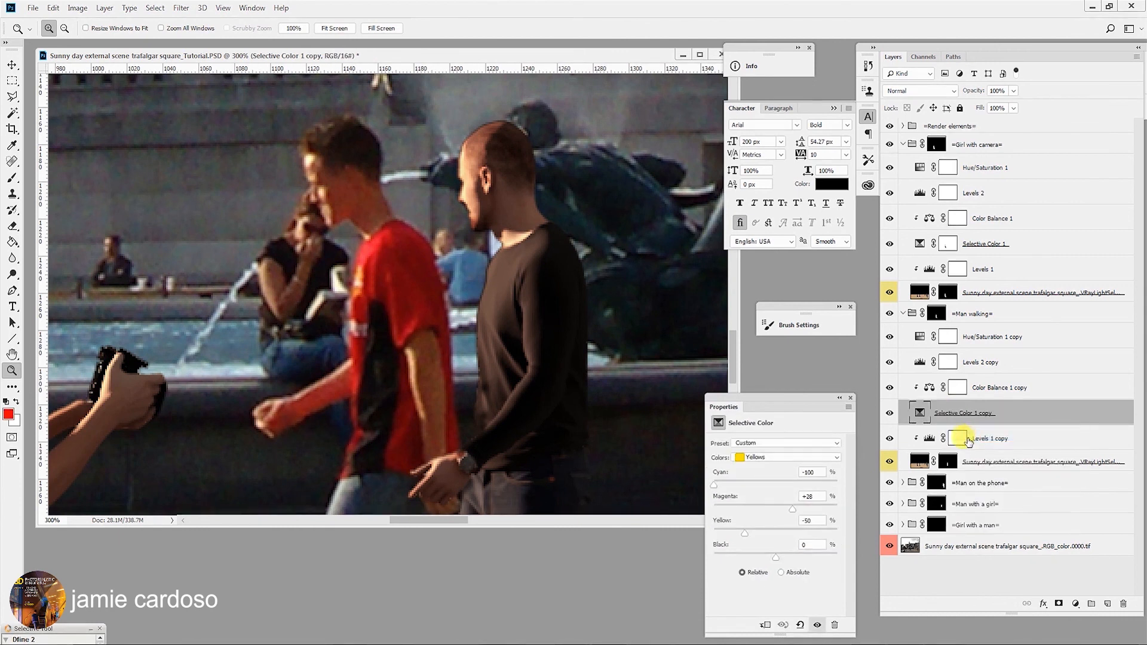
pyautogui.click(1058, 604)
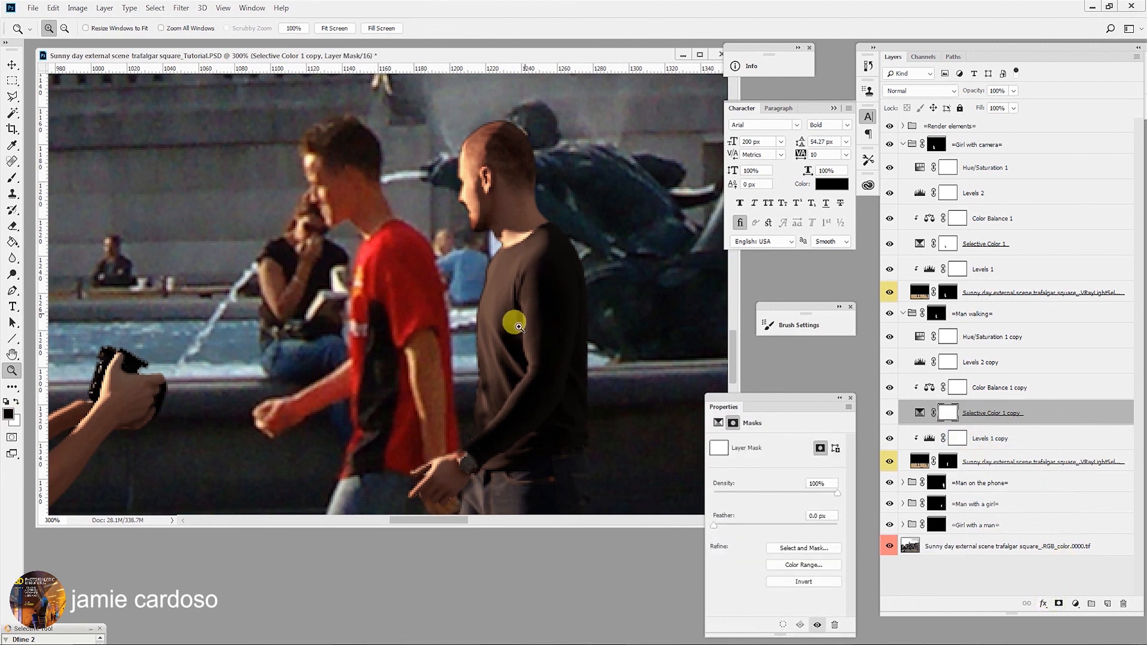